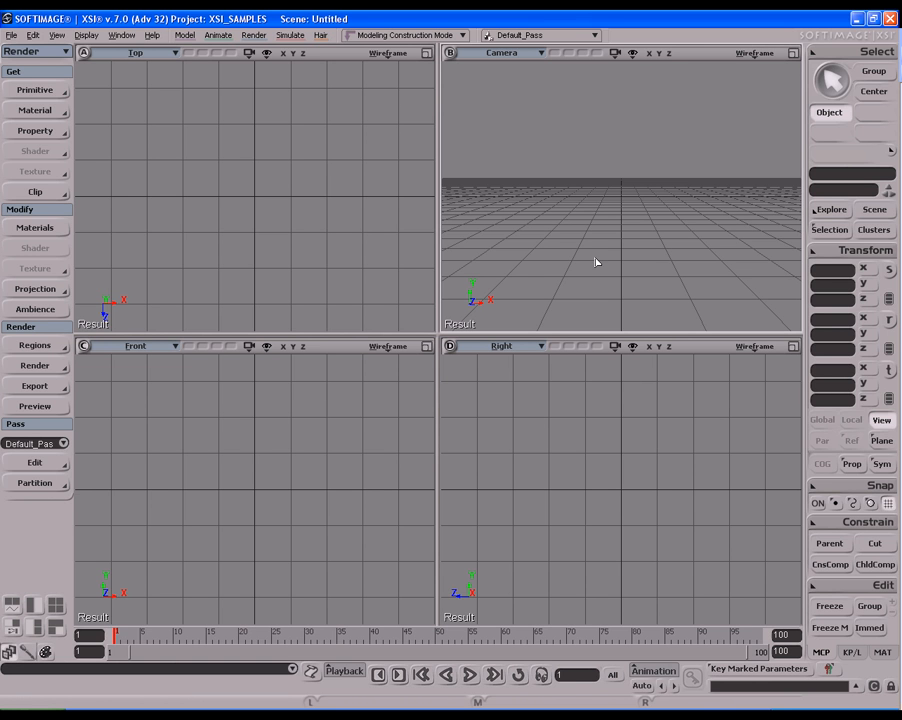
Add the i3D_Tutorials_Rendering_vII folder from XSI_Tutorial_Projects to the project list in the Project Manager.
{"action": "key", "text": "alt+f"}
{"action": "key", "text": "p"}
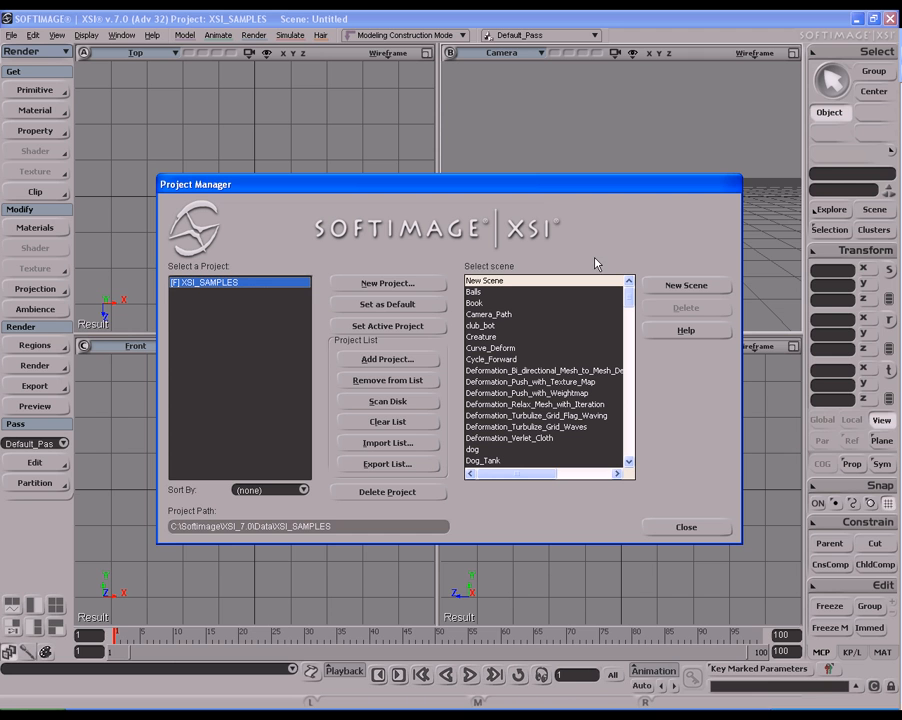
{"action": "left_click", "coordinate": [389, 359]}
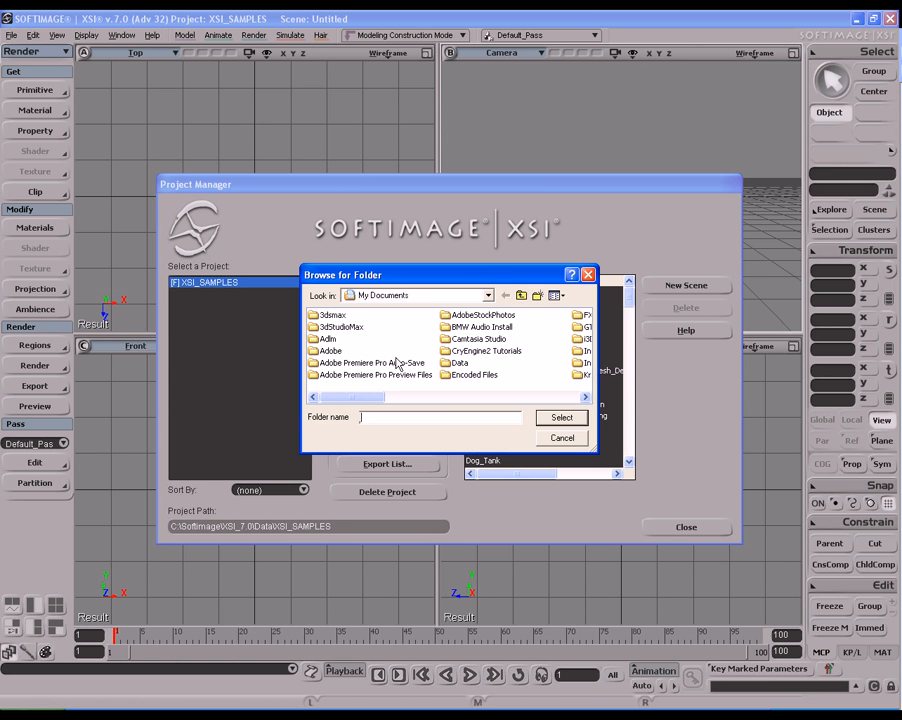
{"action": "left_click", "coordinate": [488, 297]}
{"action": "left_click", "coordinate": [405, 340]}
{"action": "left_click_drag", "start_coordinate": [368, 398], "coordinate": [508, 400]}
{"action": "double_click", "coordinate": [500, 362]}
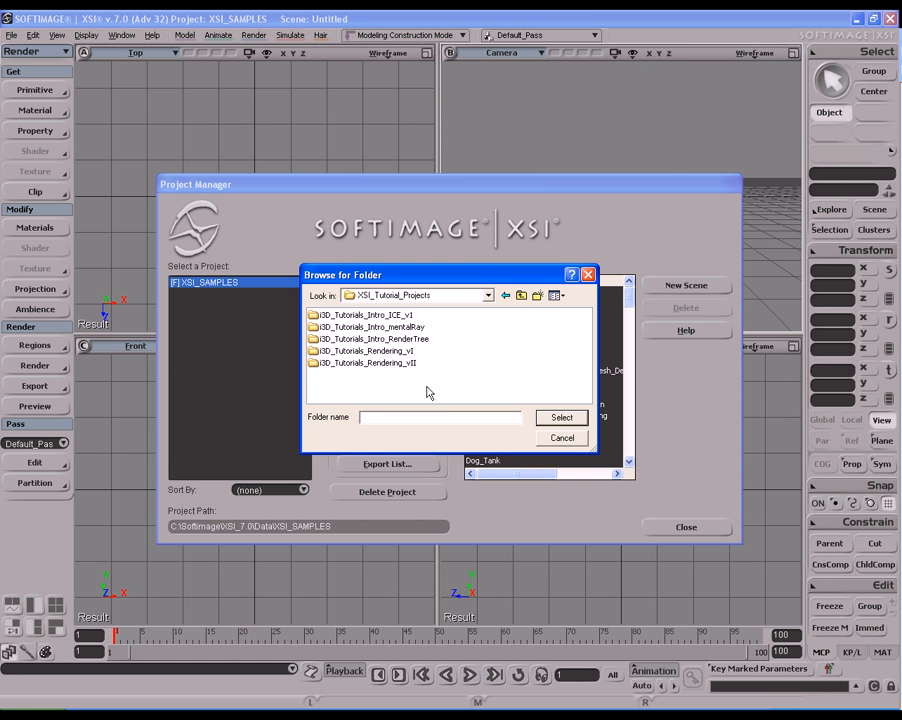
{"action": "left_click", "coordinate": [363, 366]}
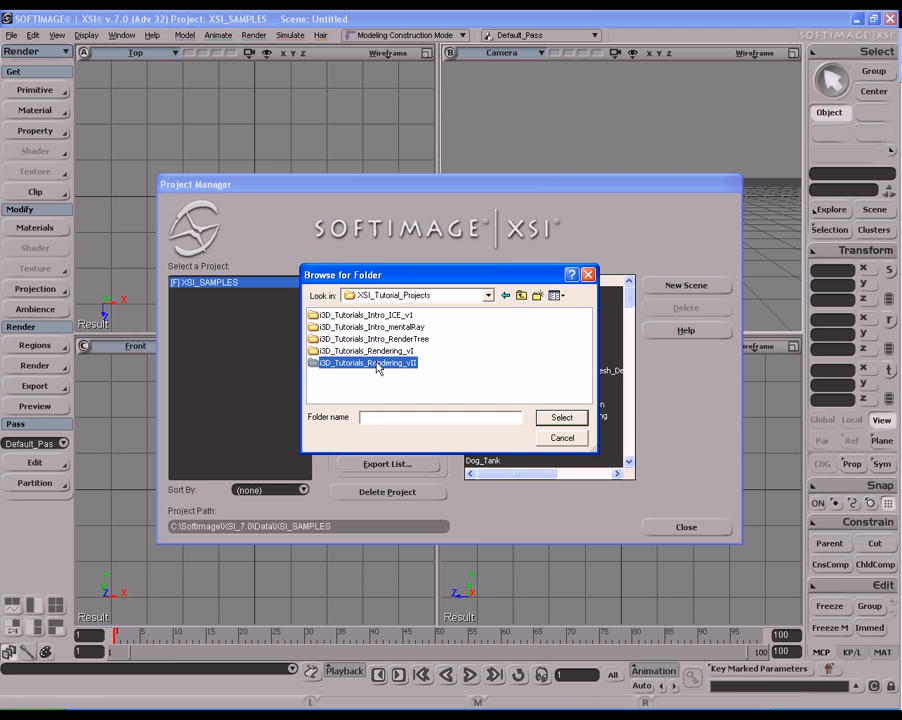
{"action": "left_click", "coordinate": [561, 417]}
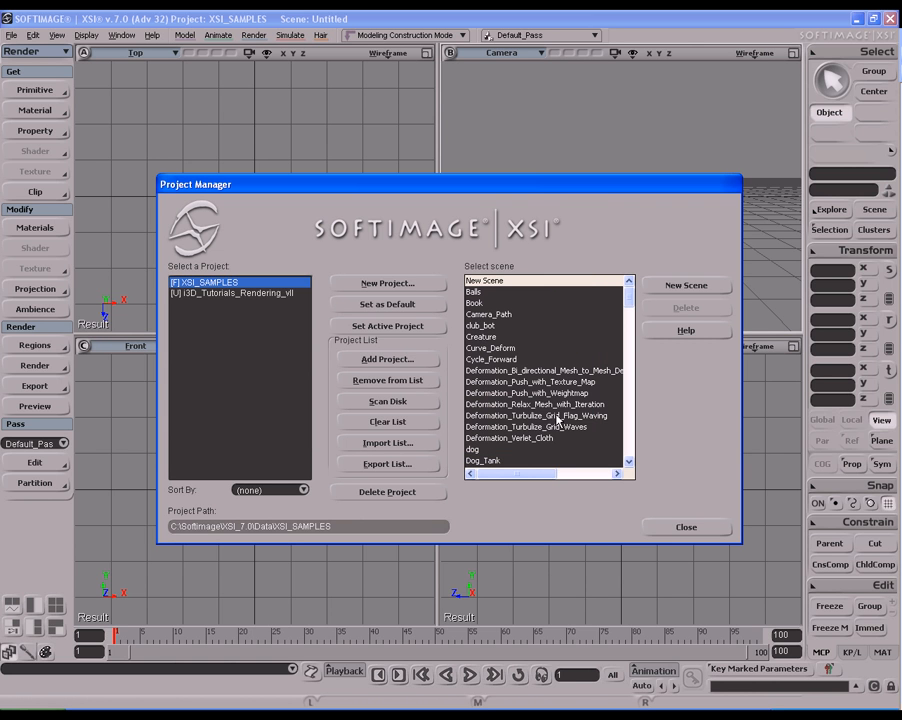
Open the Irradiance_Particles_START scene from the i3D_Tutorials_Rendering_vII project.
{"action": "left_click", "coordinate": [263, 294]}
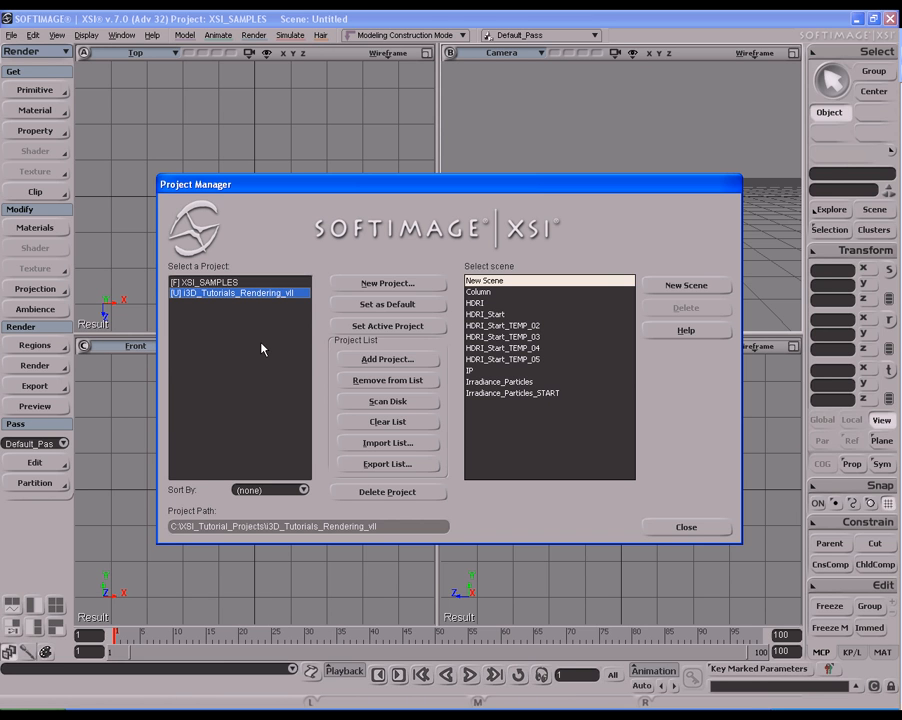
{"action": "left_click", "coordinate": [526, 393]}
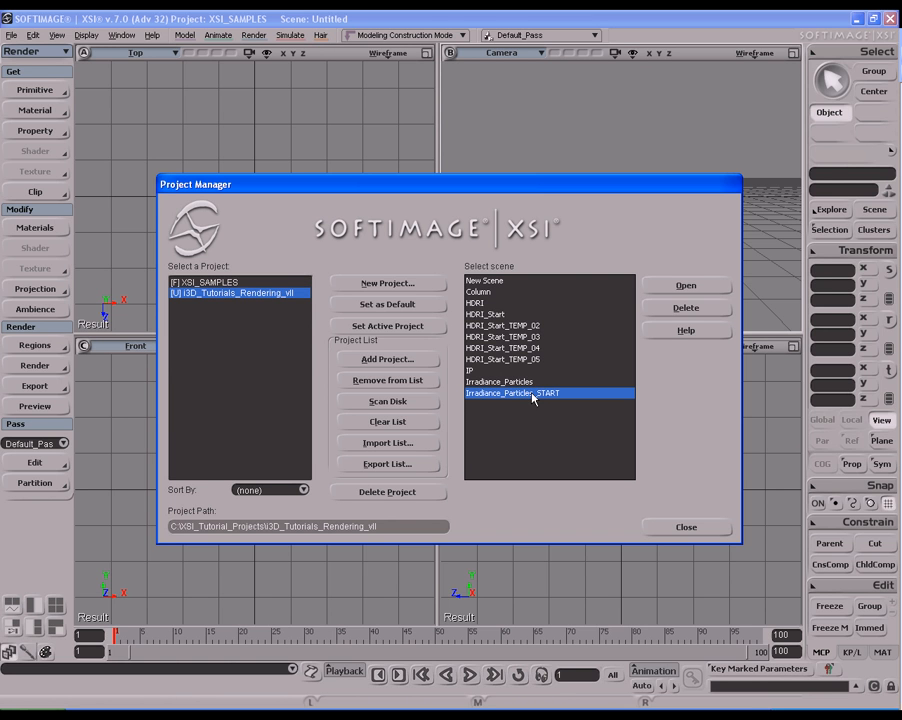
{"action": "left_click", "coordinate": [684, 287]}
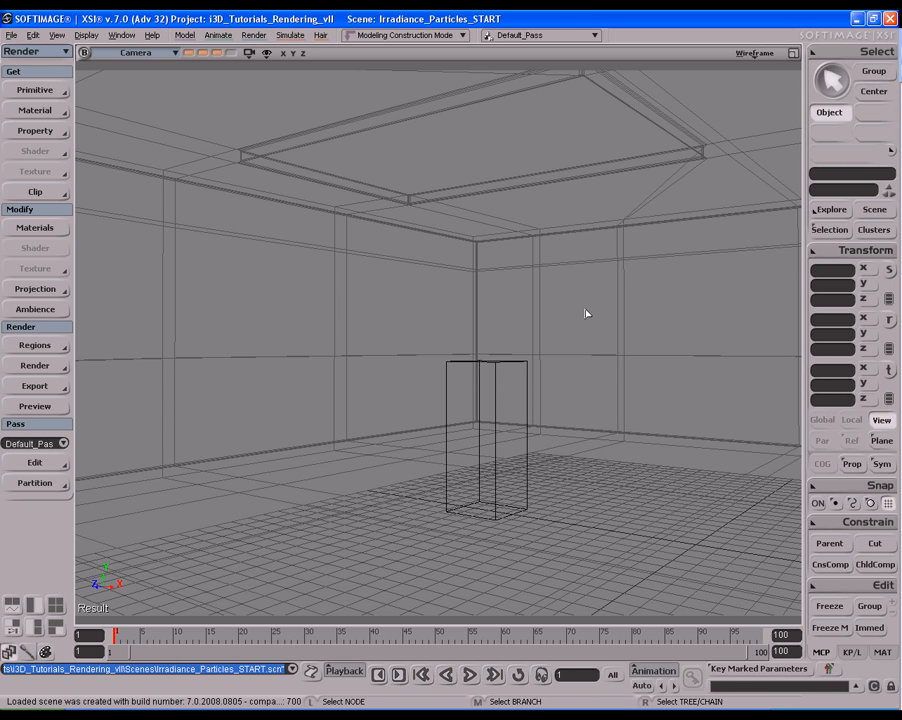
Render a preview of the default pass and examine the cube's material in the Render Tree, closing both windows when done.
{"action": "key", "text": "shift+r"}
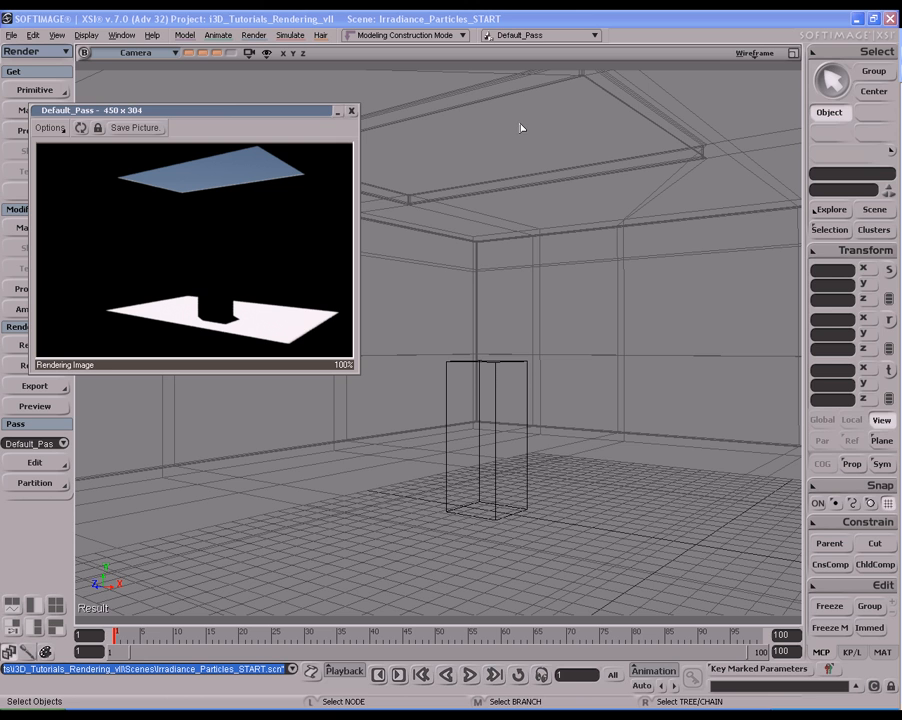
{"action": "left_click", "coordinate": [500, 368]}
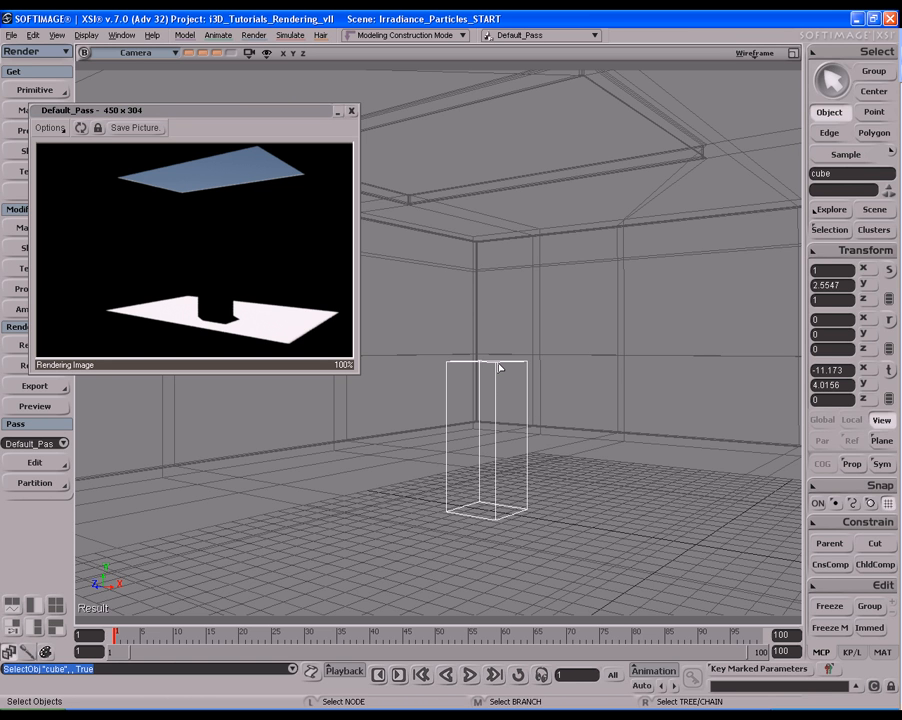
{"action": "key", "text": "7"}
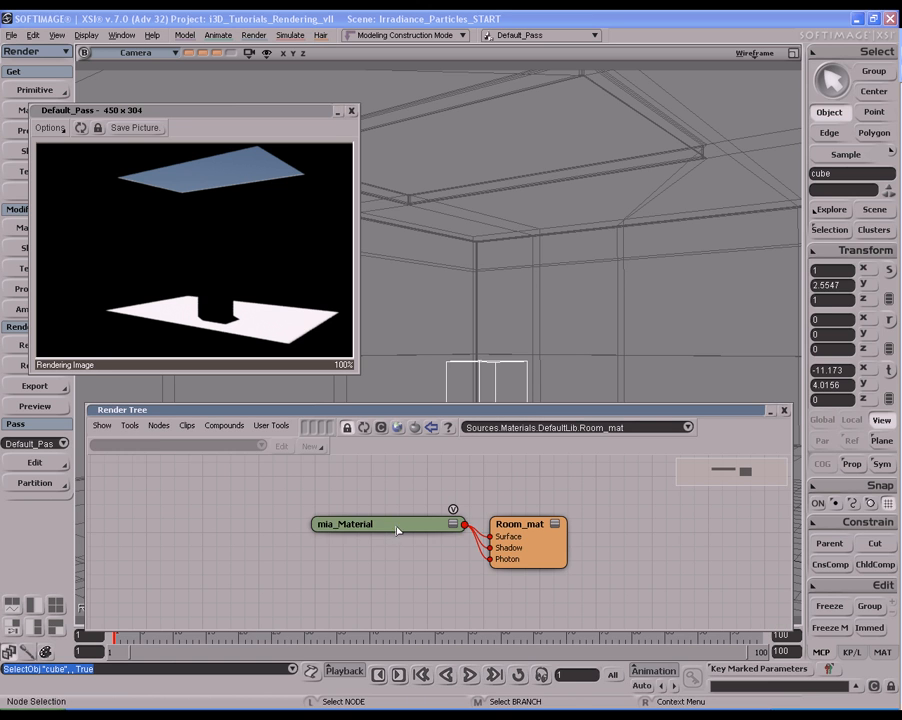
{"action": "left_click_drag", "start_coordinate": [397, 524], "coordinate": [400, 522]}
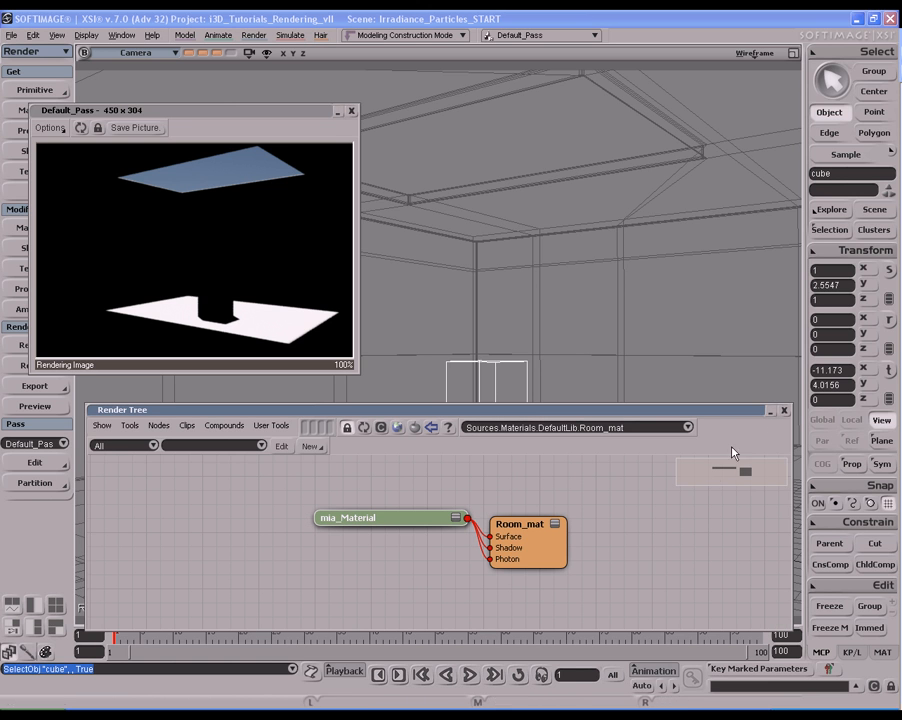
{"action": "left_click", "coordinate": [783, 412]}
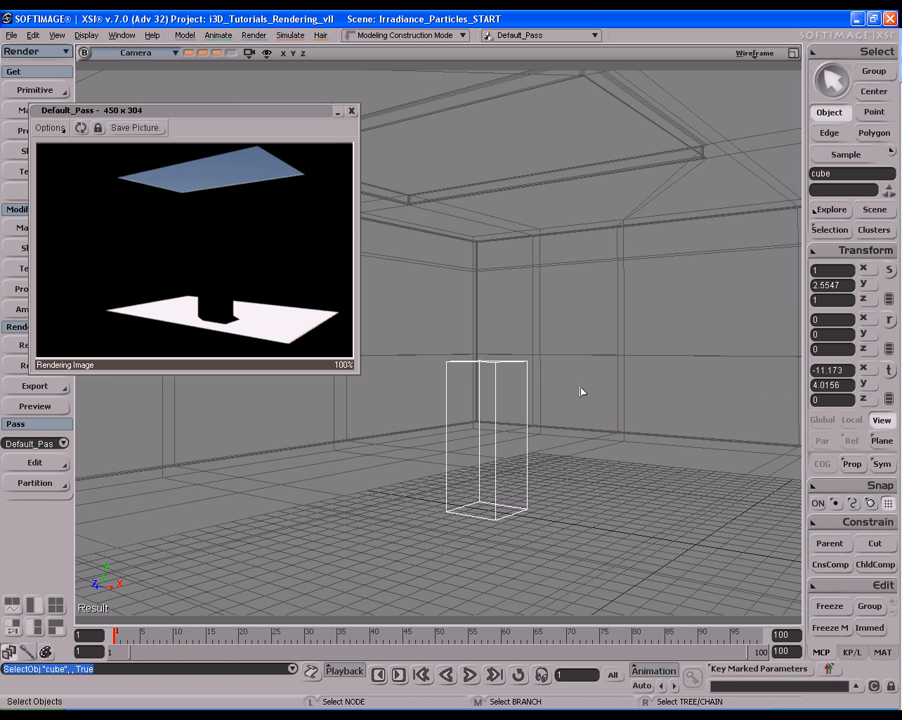
{"action": "left_click", "coordinate": [351, 111]}
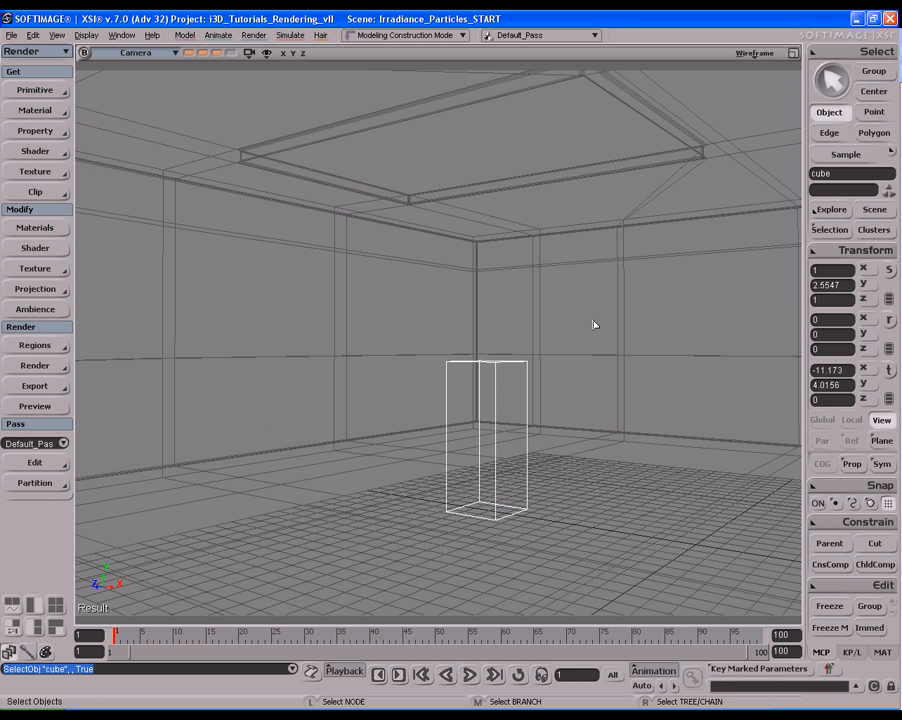
Select XSI_Physical_Sun under XSI_Center_Of_World and examine its light shader connections in the Render Tree.
{"action": "key", "text": "8"}
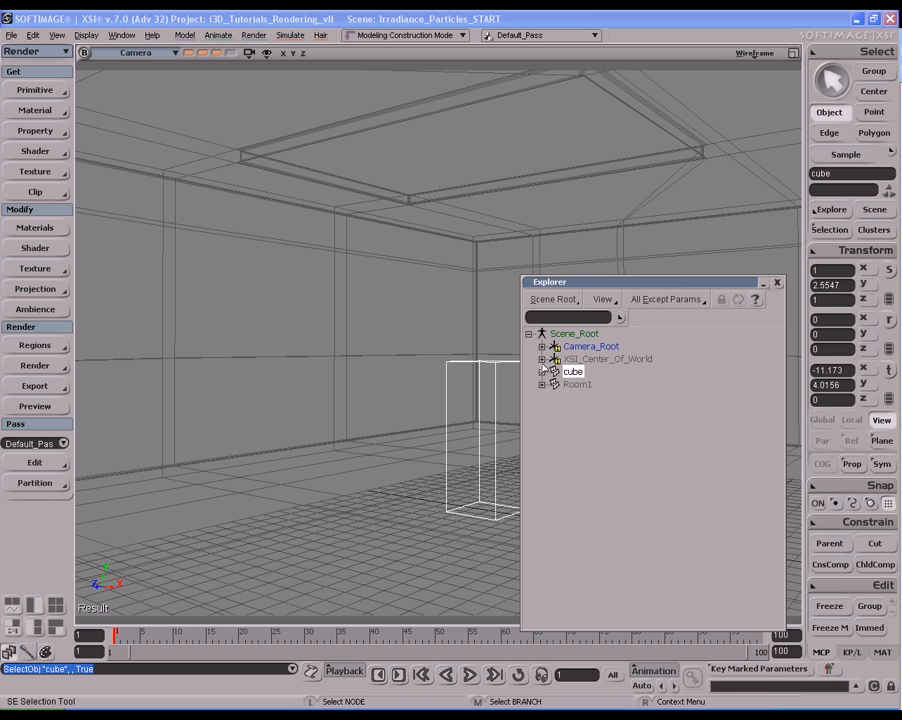
{"action": "left_click", "coordinate": [541, 359]}
{"action": "left_click", "coordinate": [598, 422]}
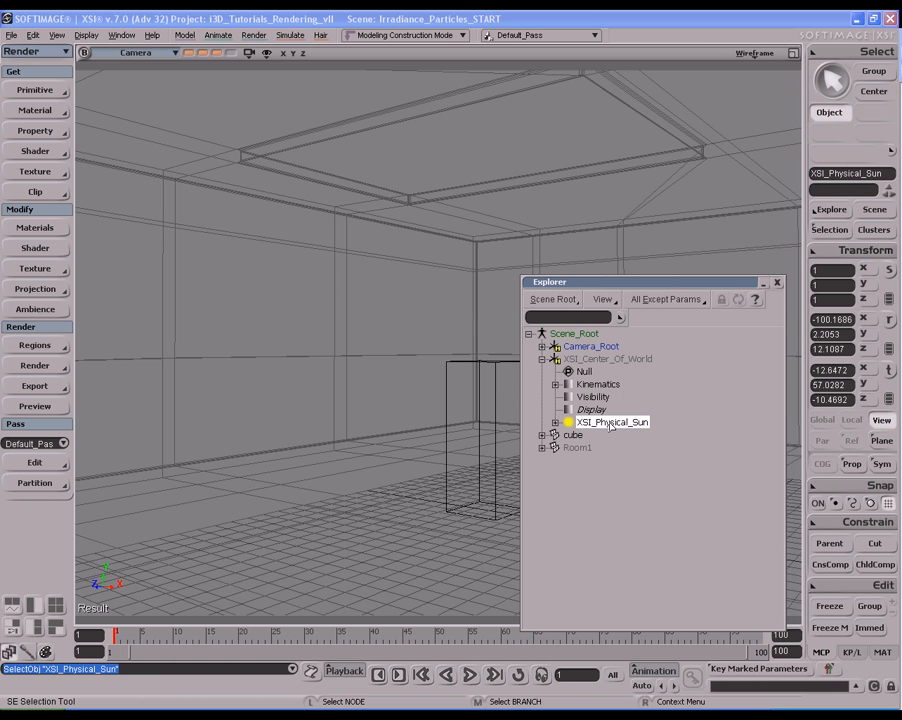
{"action": "key", "text": "7"}
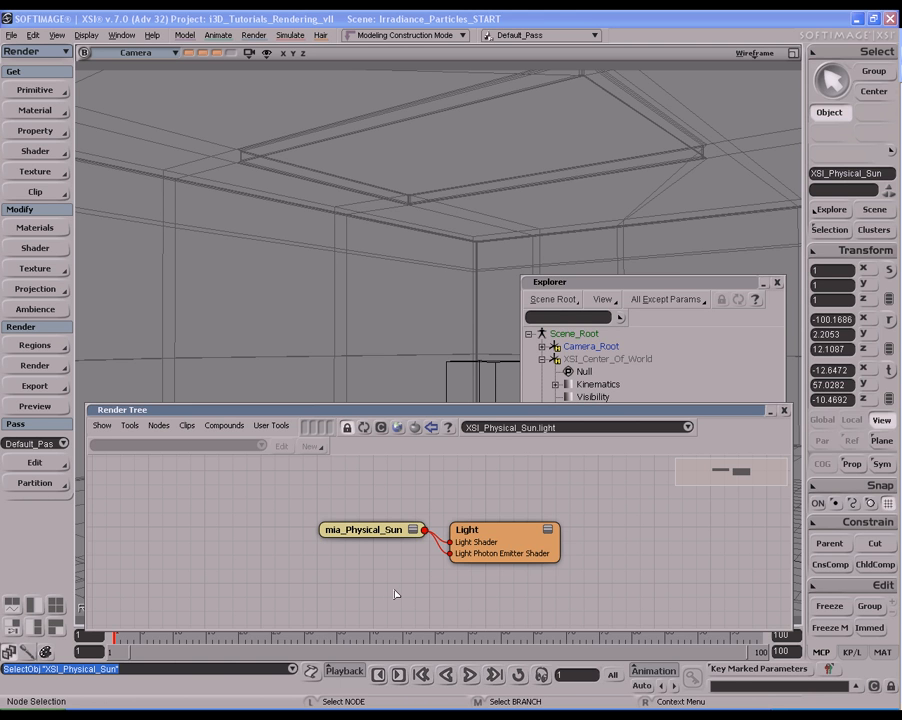
{"action": "left_click", "coordinate": [784, 412]}
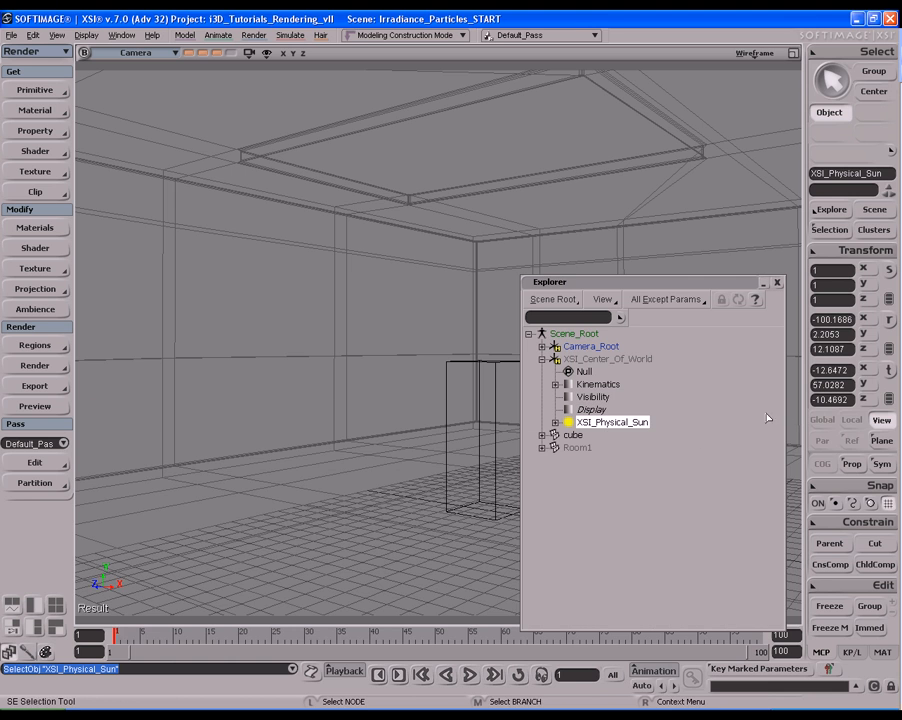
{"action": "left_click", "coordinate": [777, 282]}
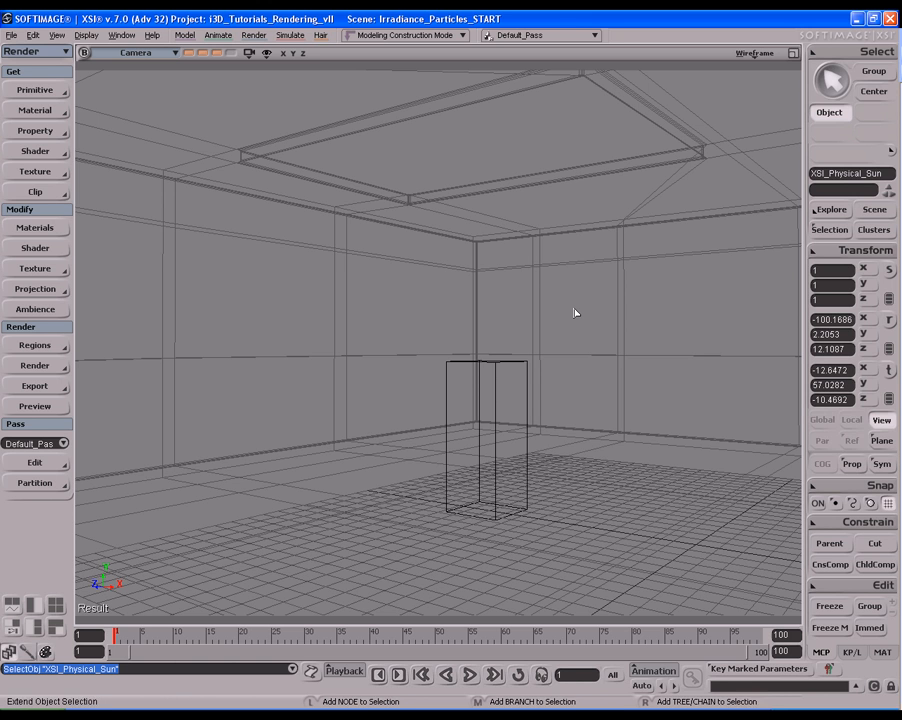
Bring up the default pass render preview again, inspect the room's lighting and close it.
{"action": "key", "text": "shift+q"}
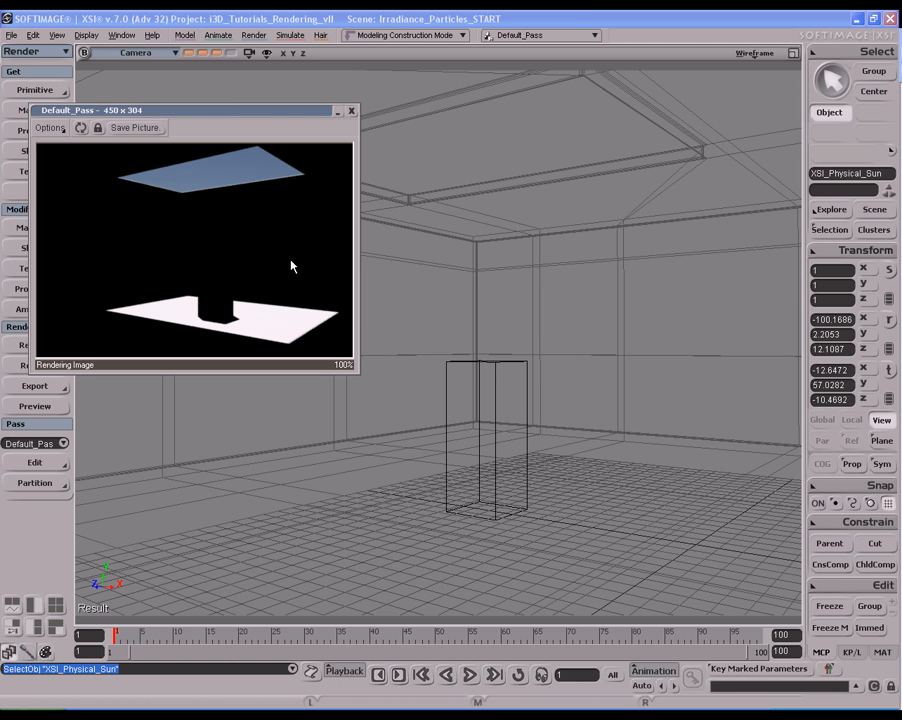
{"action": "left_click_drag", "start_coordinate": [230, 118], "coordinate": [286, 124]}
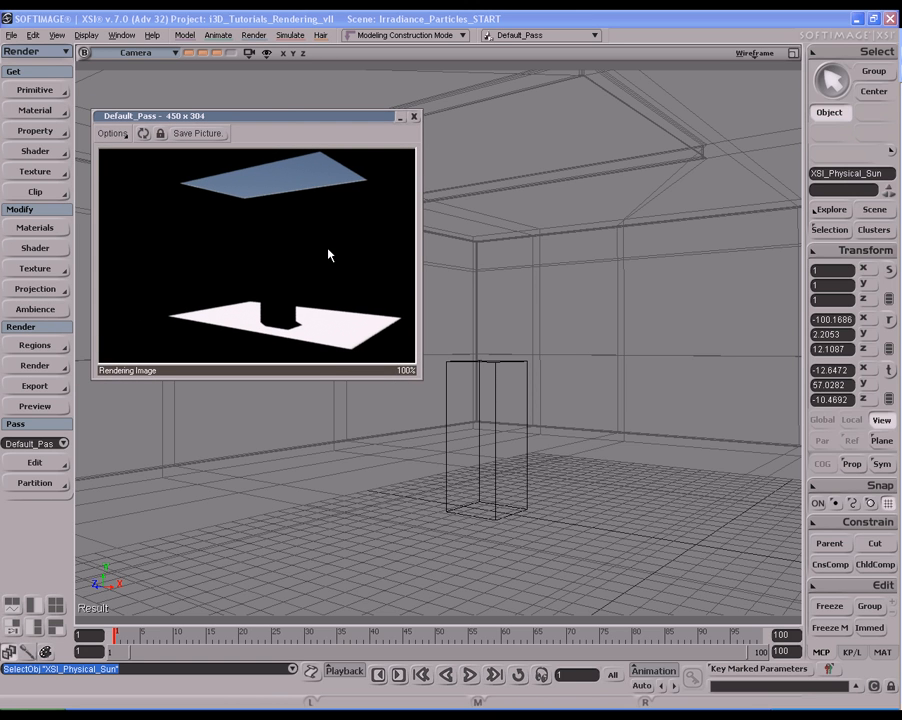
{"action": "left_click", "coordinate": [413, 116]}
In the pass's mental ray options, set the indirect illumination algorithm to Irradiance Particles and enable irradiance particles.
{"action": "left_click", "coordinate": [38, 366]}
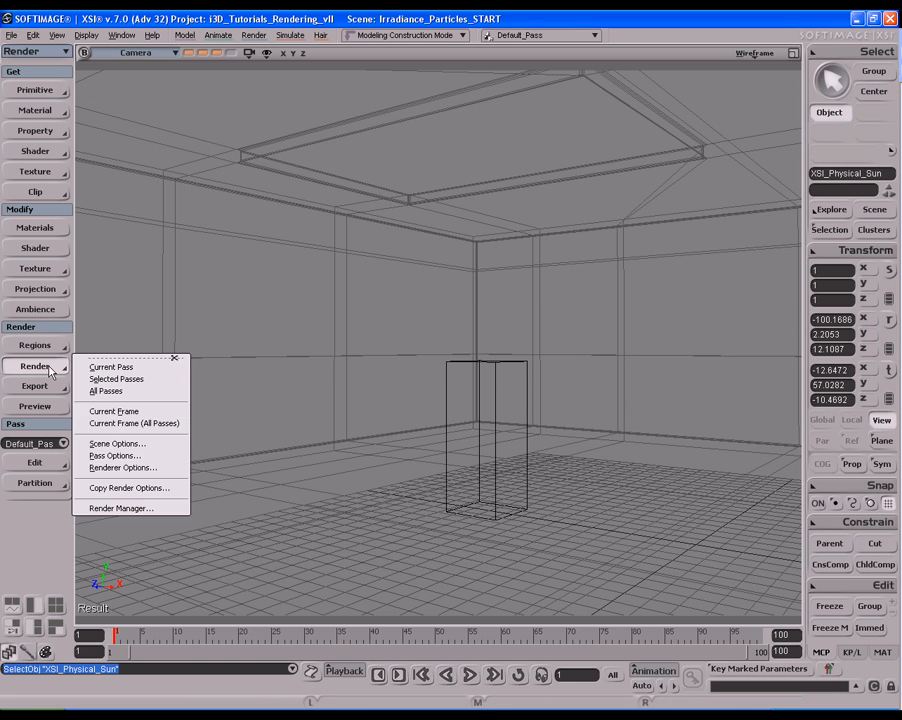
{"action": "left_click", "coordinate": [140, 475]}
{"action": "left_click_drag", "start_coordinate": [186, 141], "coordinate": [483, 101]}
{"action": "left_click_drag", "start_coordinate": [546, 105], "coordinate": [558, 96]}
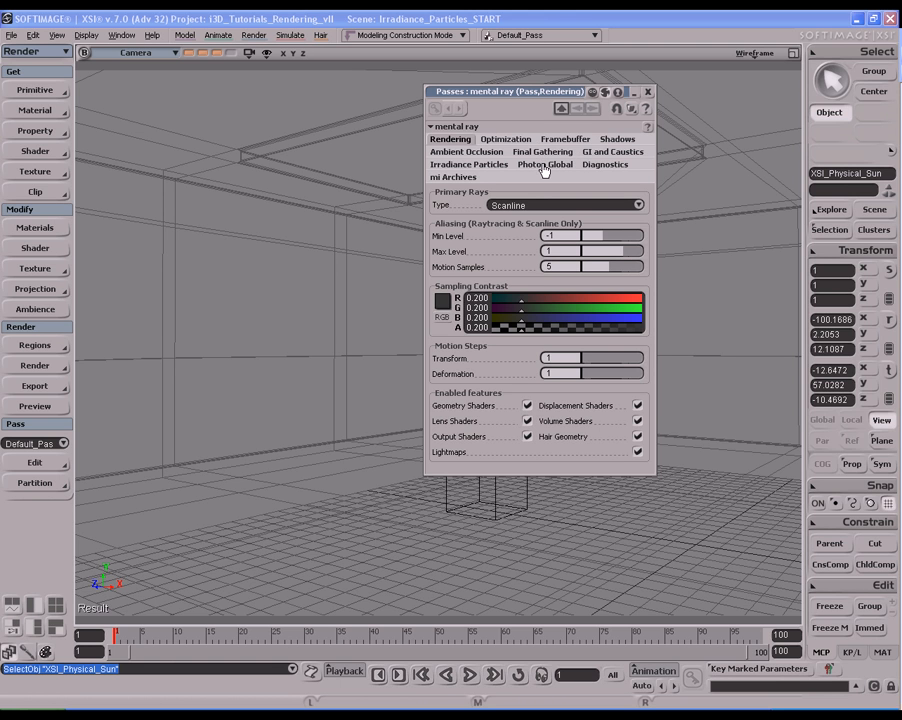
{"action": "left_click", "coordinate": [488, 168]}
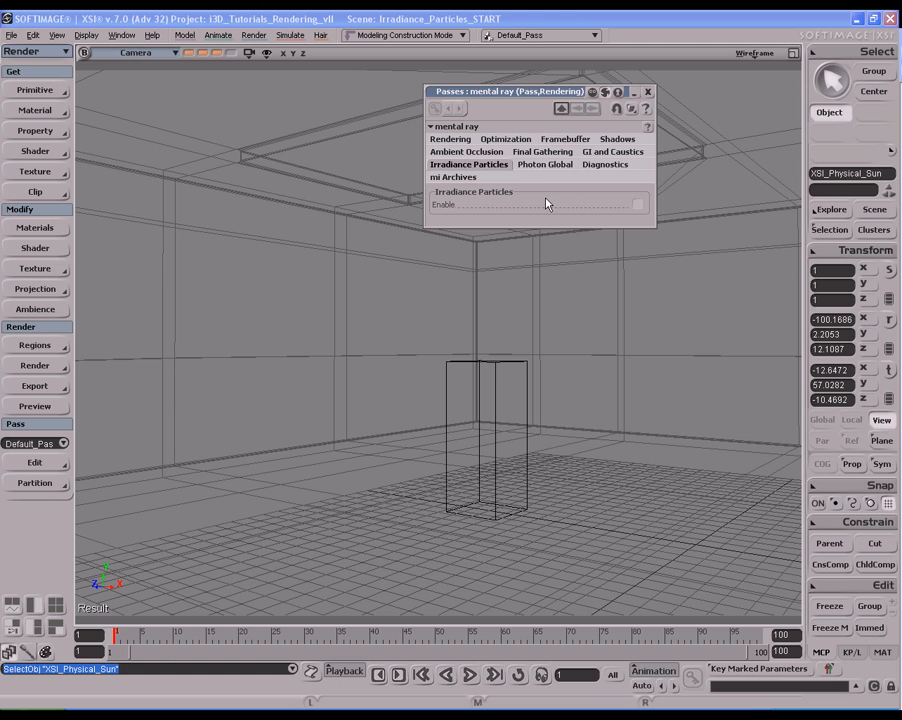
{"action": "left_click", "coordinate": [542, 168]}
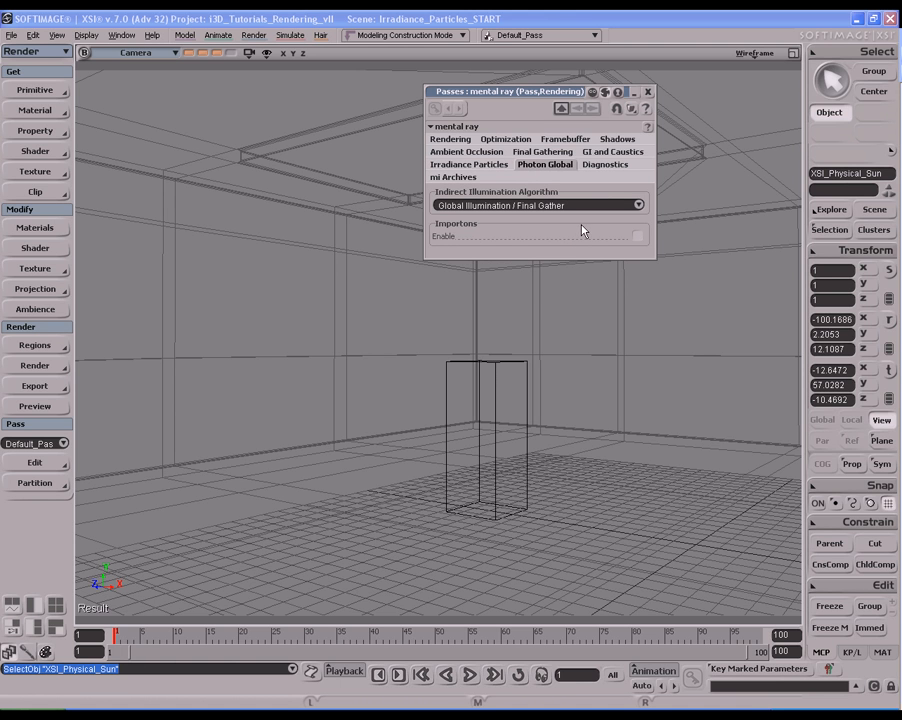
{"action": "left_click", "coordinate": [639, 205]}
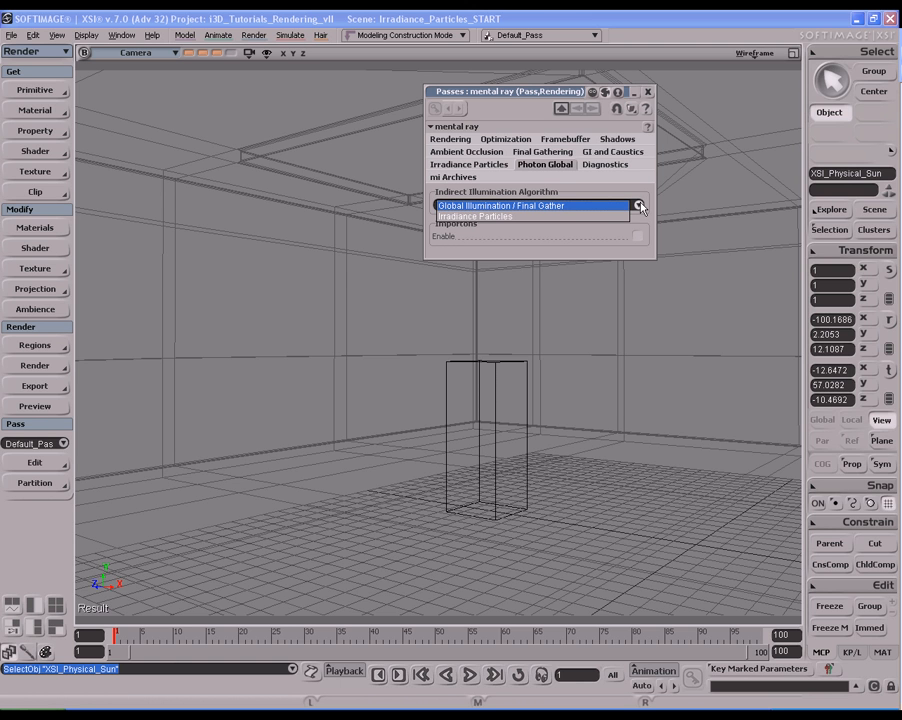
{"action": "left_click", "coordinate": [584, 218]}
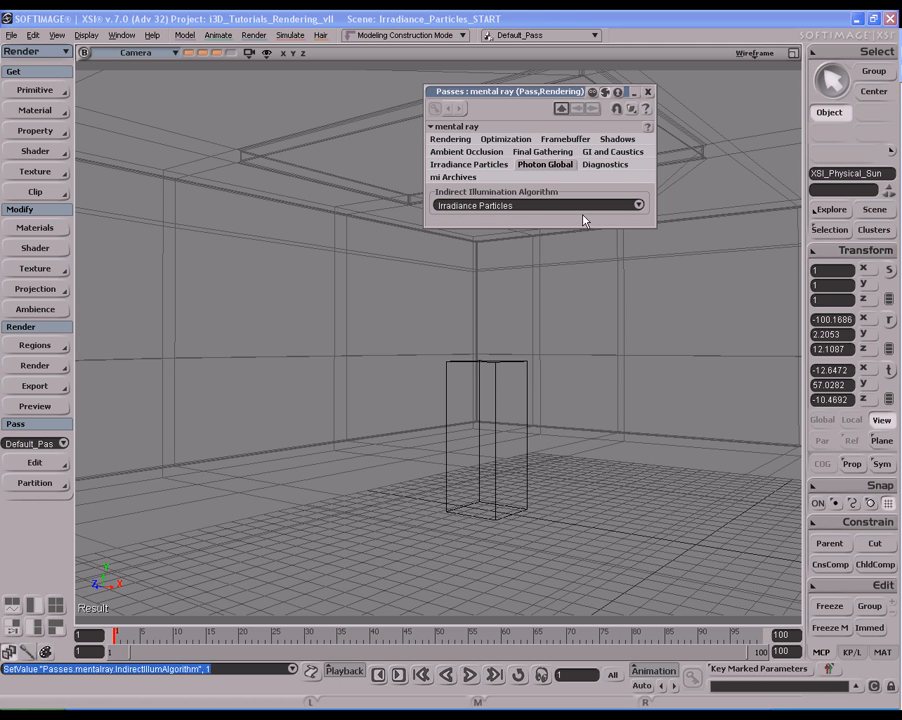
{"action": "left_click", "coordinate": [496, 165]}
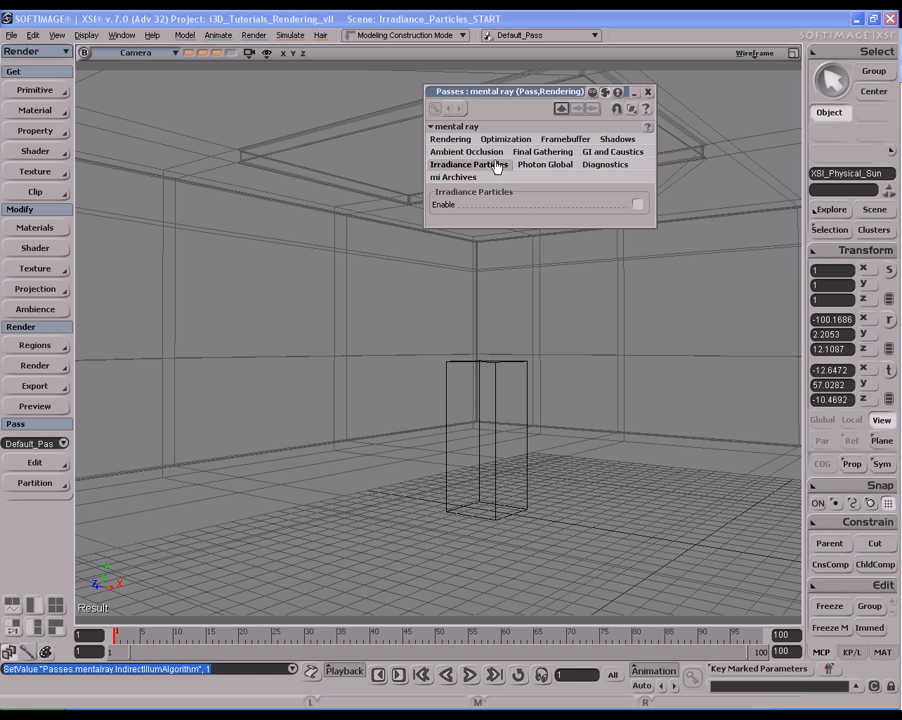
{"action": "left_click", "coordinate": [638, 205]}
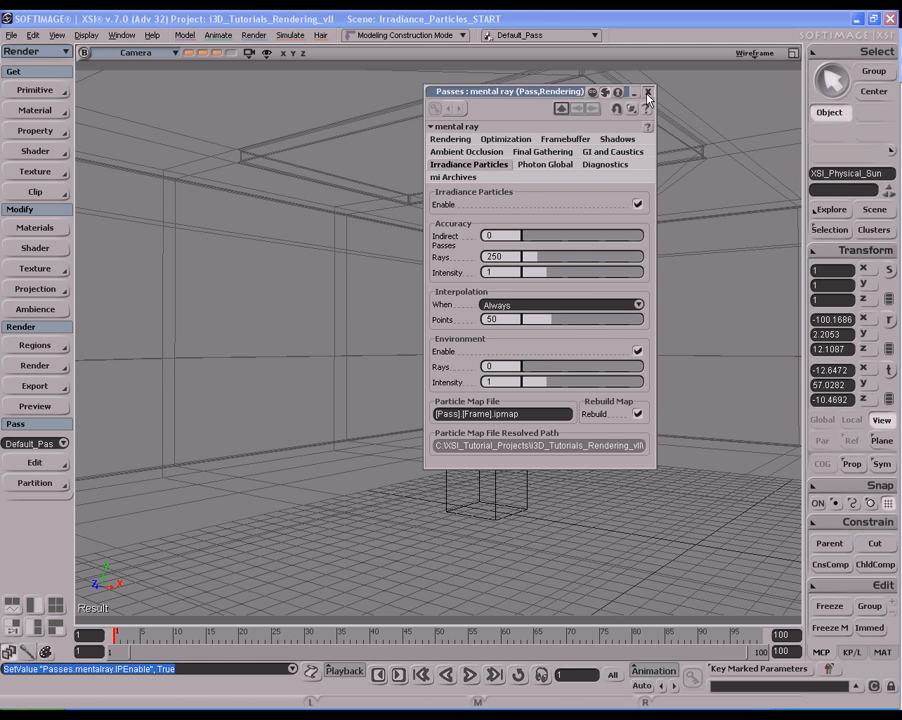
Enable logging of Information messages in the mental ray diagnostics and close the renderer options.
{"action": "left_click", "coordinate": [604, 166]}
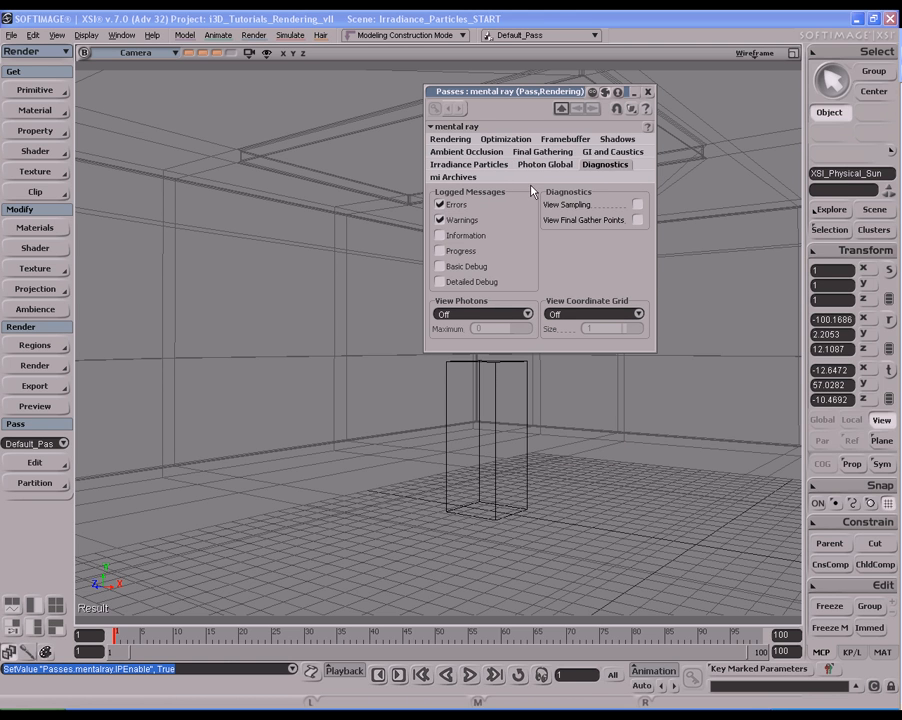
{"action": "left_click", "coordinate": [462, 238]}
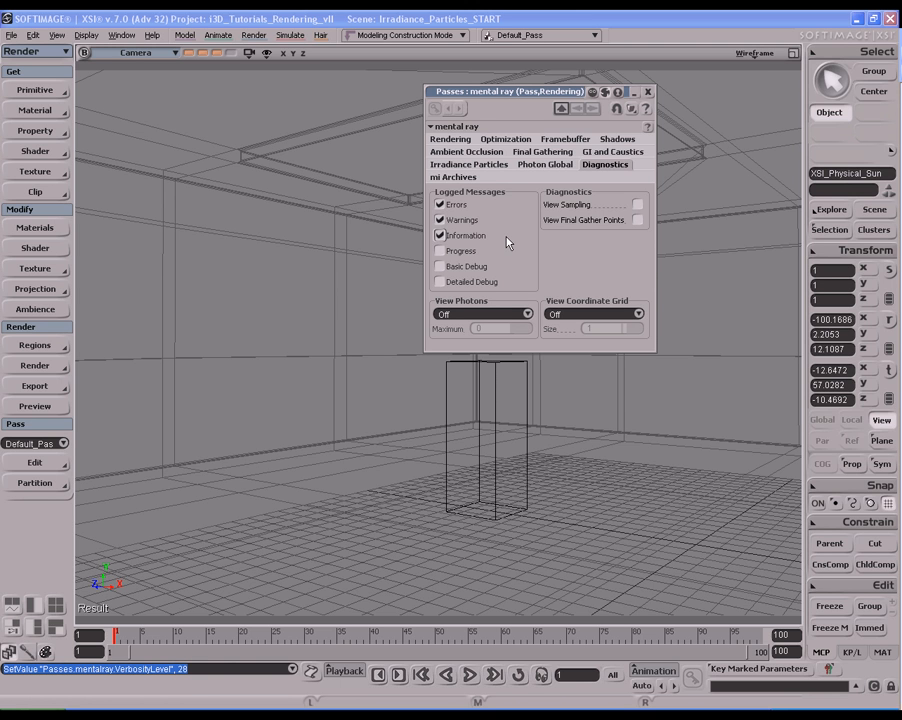
{"action": "left_click", "coordinate": [647, 92]}
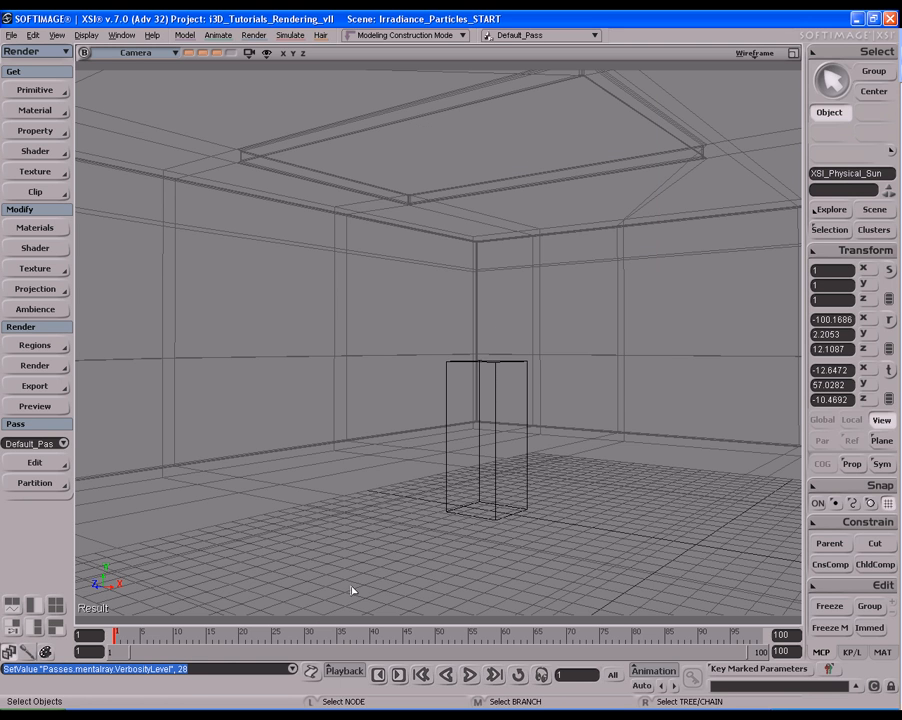
Open the Script Editor with its message log enlarged to full viewport width and render a preview of the default pass.
{"action": "left_click", "coordinate": [313, 669]}
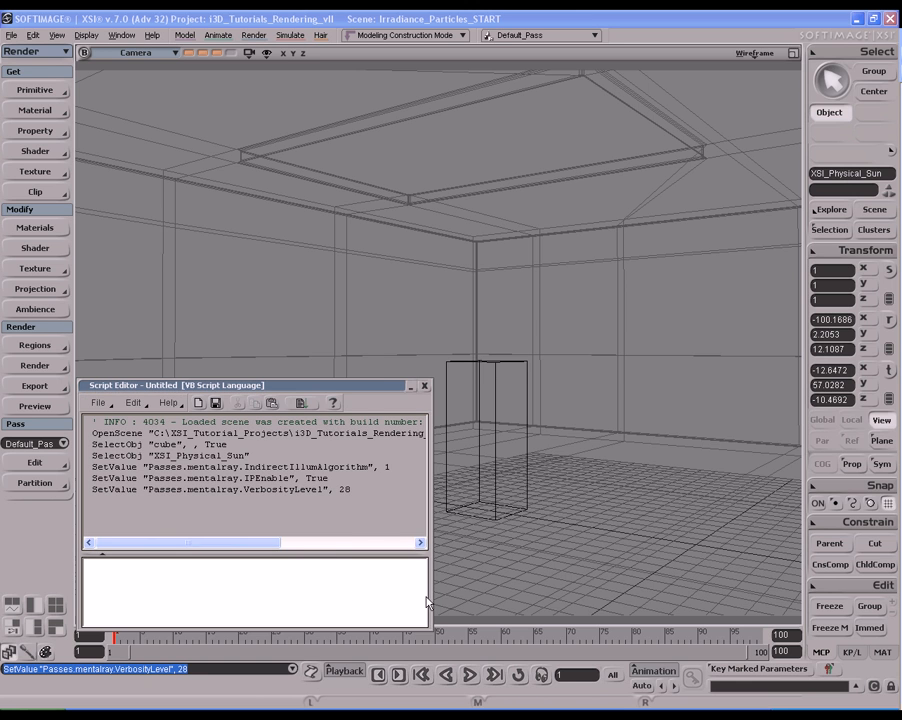
{"action": "left_click_drag", "start_coordinate": [432, 596], "coordinate": [801, 597]}
{"action": "left_click_drag", "start_coordinate": [594, 553], "coordinate": [590, 634]}
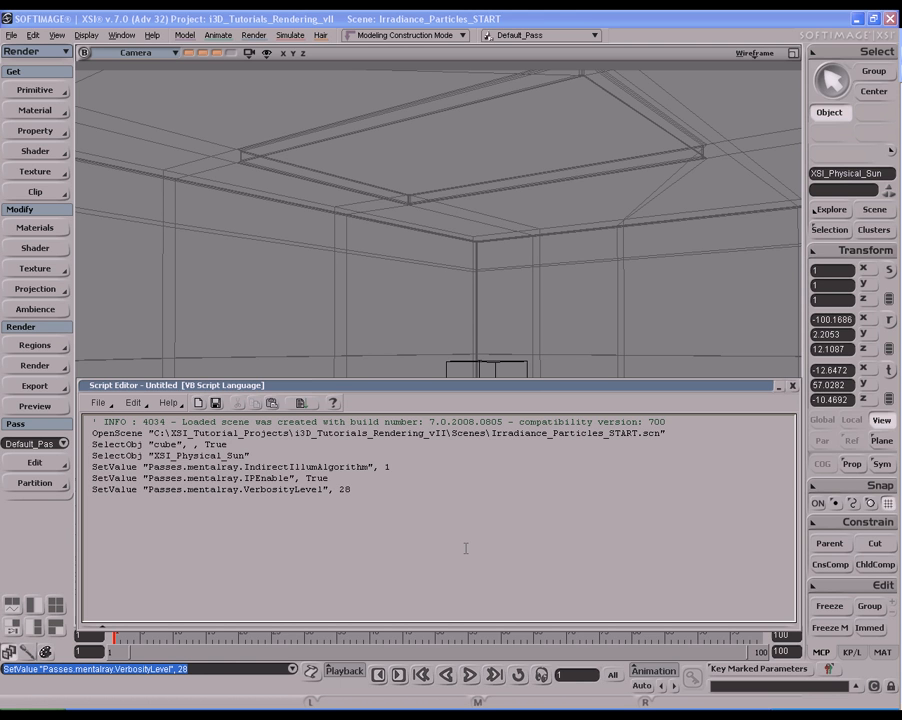
{"action": "left_click_drag", "start_coordinate": [270, 467], "coordinate": [509, 587]}
{"action": "left_click", "coordinate": [441, 541]}
{"action": "key", "text": "q"}
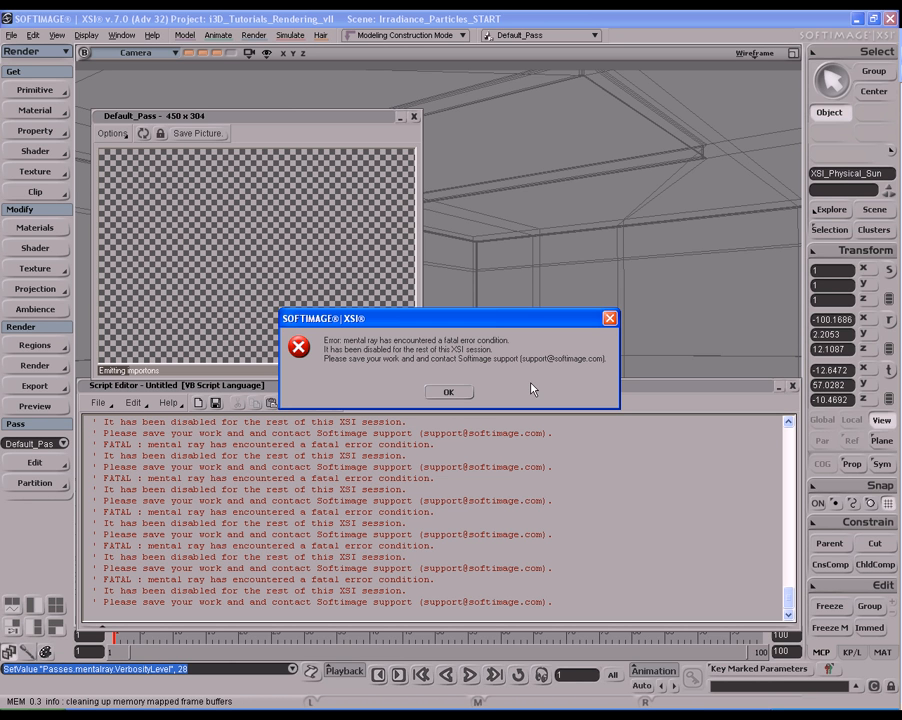
Dismiss all the mental ray fatal error and memory allocation error messages.
{"action": "left_click", "coordinate": [462, 395]}
{"action": "left_click", "coordinate": [462, 394]}
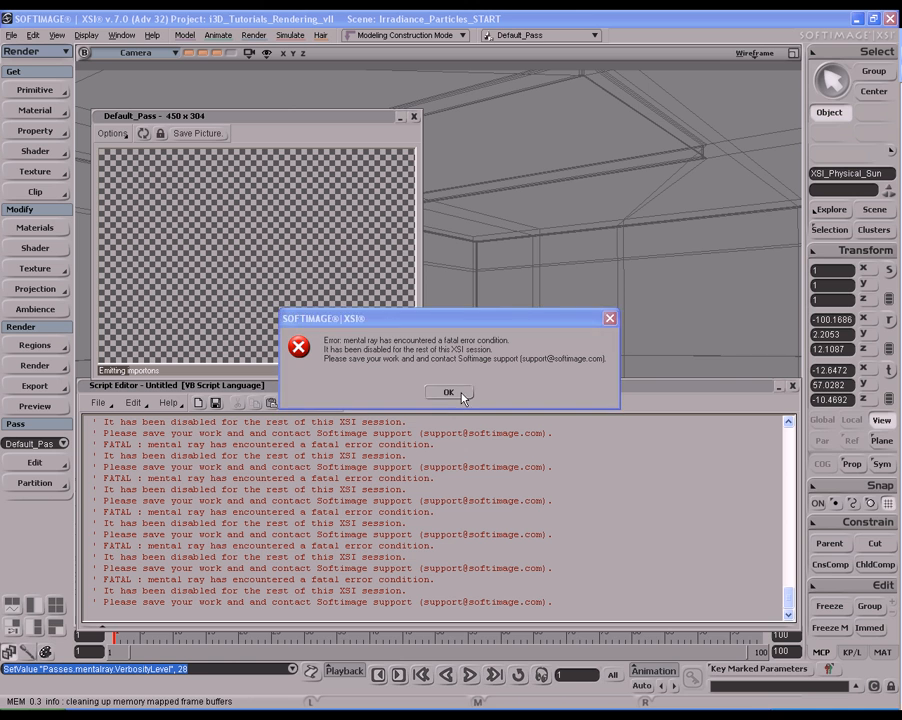
{"action": "left_click", "coordinate": [462, 398]}
{"action": "left_click", "coordinate": [462, 396]}
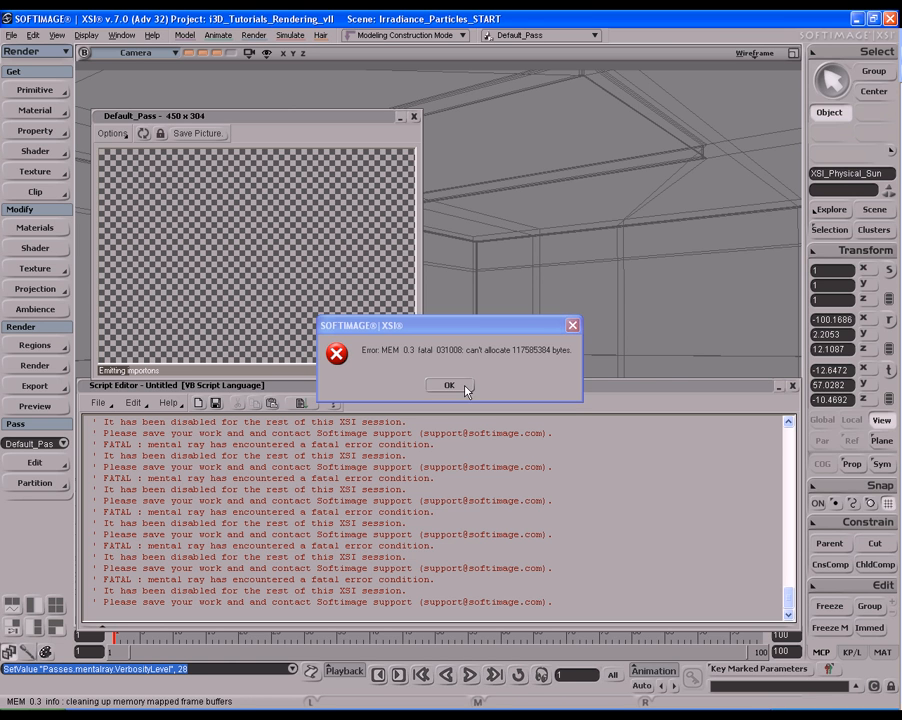
{"action": "left_click", "coordinate": [449, 386]}
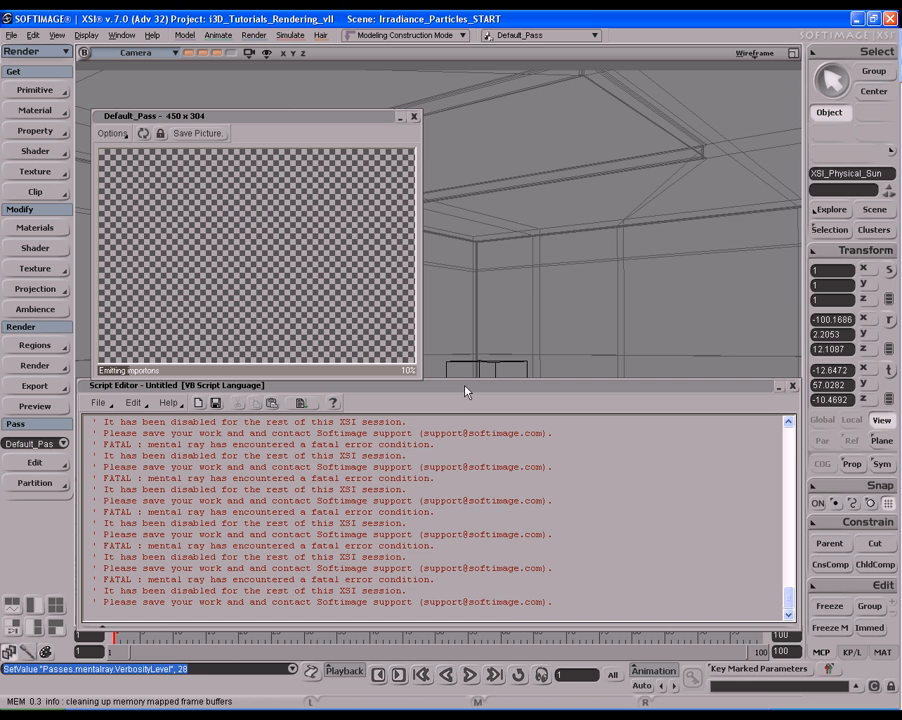
Examine the fatal error and failed memory allocation messages in the Script Editor log, highlighting individual lines.
{"action": "left_click", "coordinate": [469, 541]}
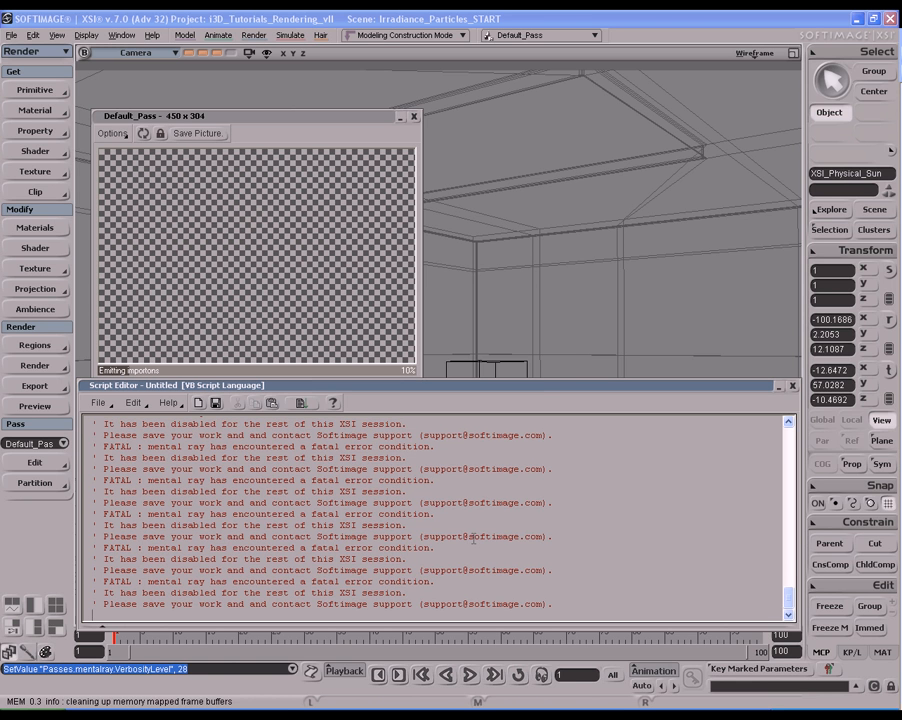
{"action": "scroll", "coordinate": [469, 541], "scroll_direction": "up", "scroll_amount": 3}
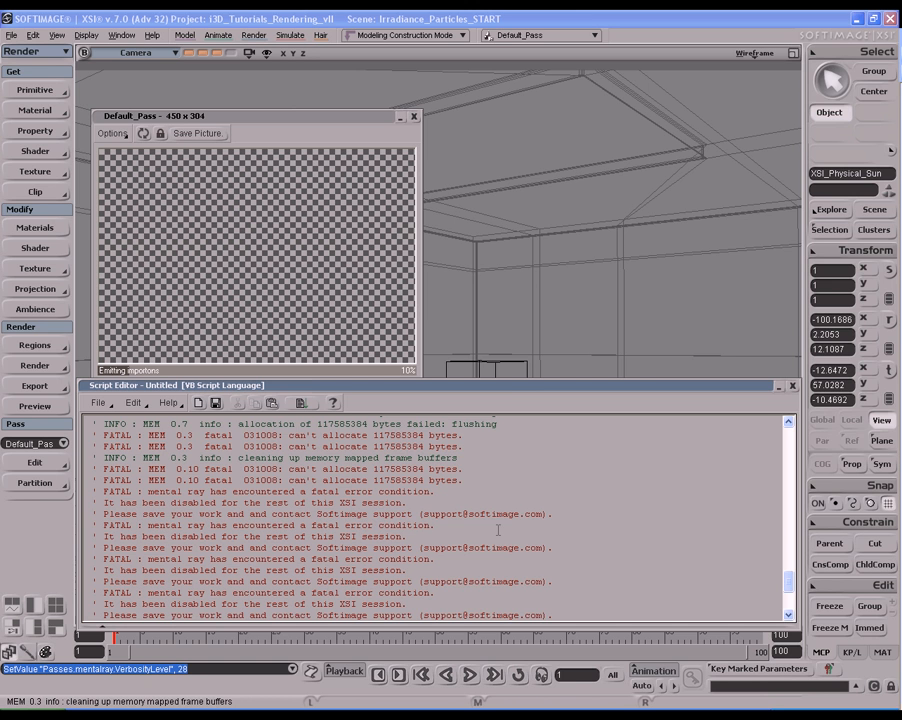
{"action": "scroll", "coordinate": [500, 530], "scroll_direction": "up", "scroll_amount": 3}
{"action": "left_click", "coordinate": [239, 561]}
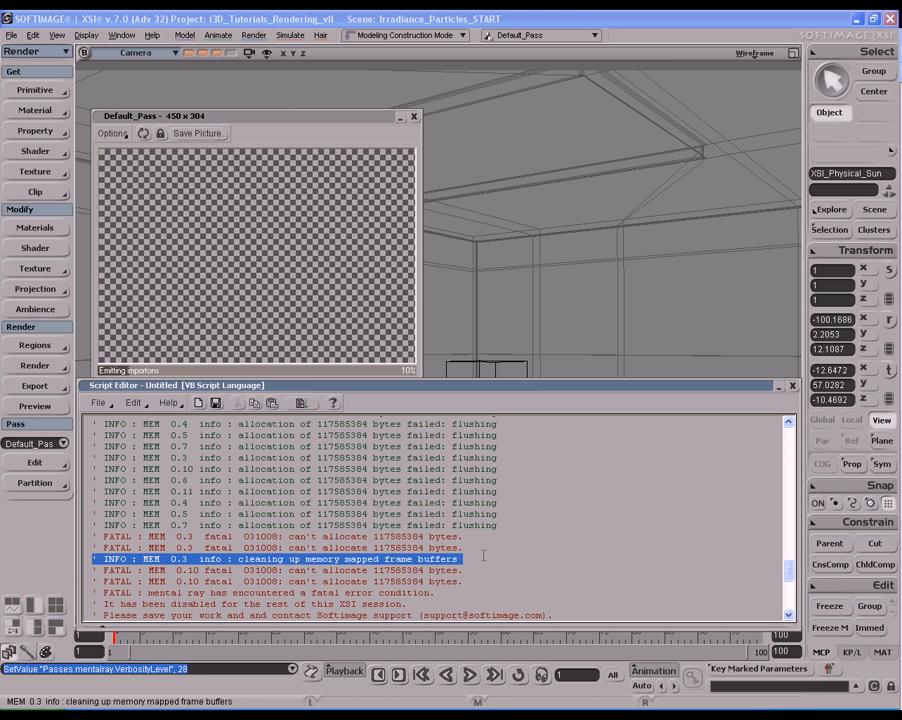
{"action": "left_click", "coordinate": [415, 537]}
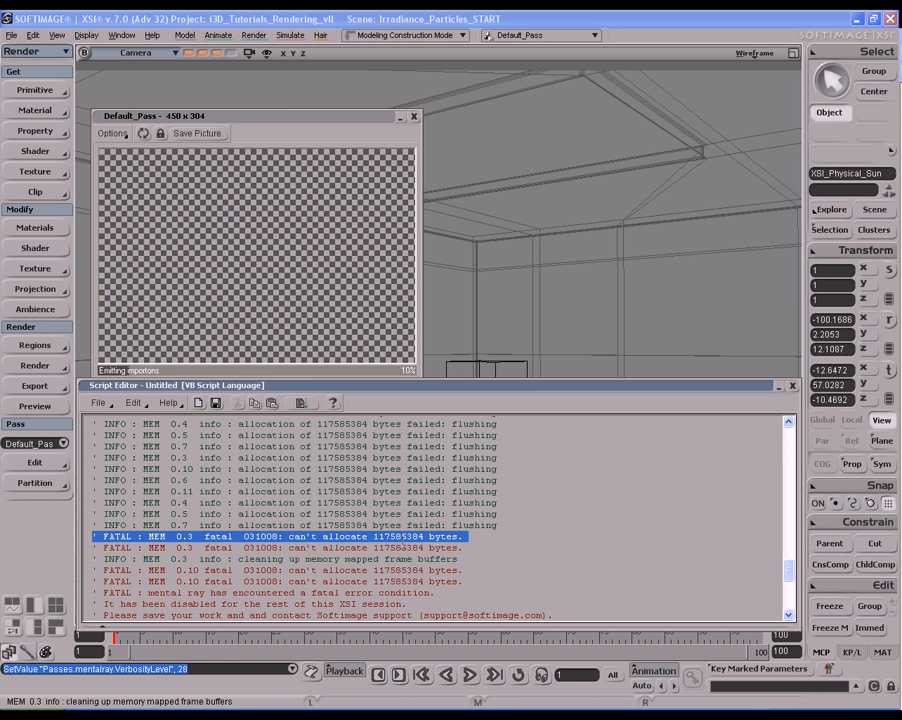
{"action": "scroll", "coordinate": [480, 540], "scroll_direction": "up", "scroll_amount": 2}
{"action": "left_click", "coordinate": [409, 537]}
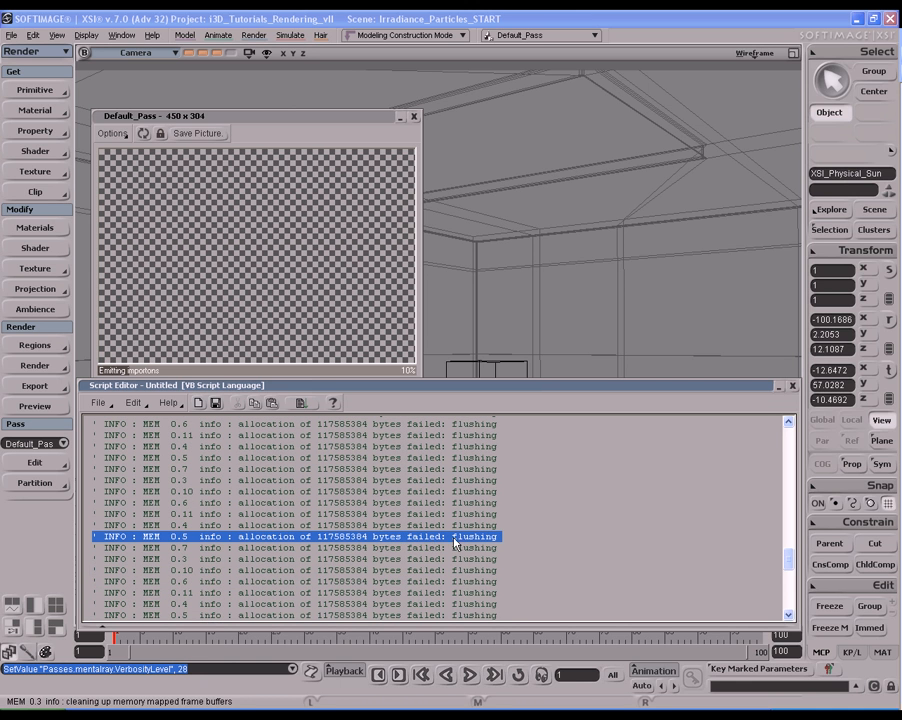
{"action": "left_click", "coordinate": [533, 542]}
Trace the log back to the start of the render and highlight the line about the algorithm for secondary rays.
{"action": "scroll", "coordinate": [533, 542], "scroll_direction": "up", "scroll_amount": 5}
{"action": "scroll", "coordinate": [533, 542], "scroll_direction": "up", "scroll_amount": 8}
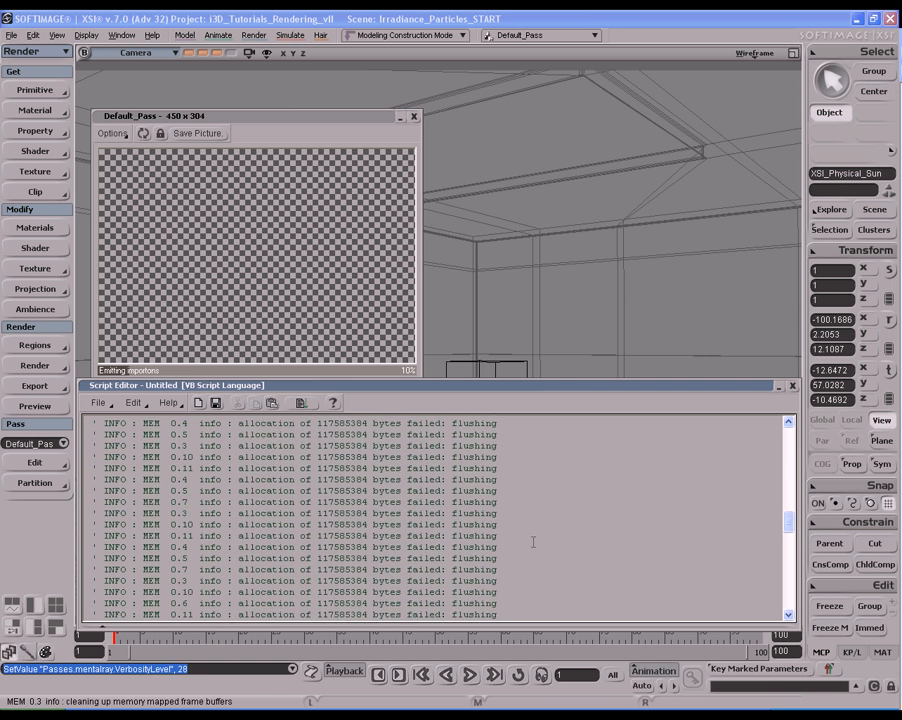
{"action": "scroll", "coordinate": [533, 542], "scroll_direction": "up", "scroll_amount": 2}
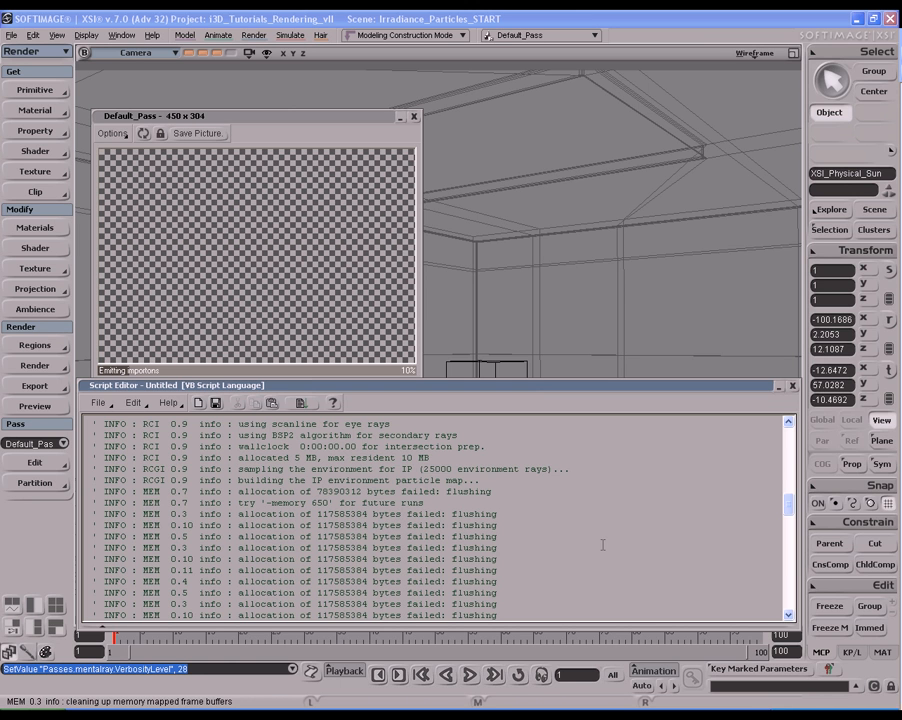
{"action": "scroll", "coordinate": [603, 545], "scroll_direction": "up", "scroll_amount": 2}
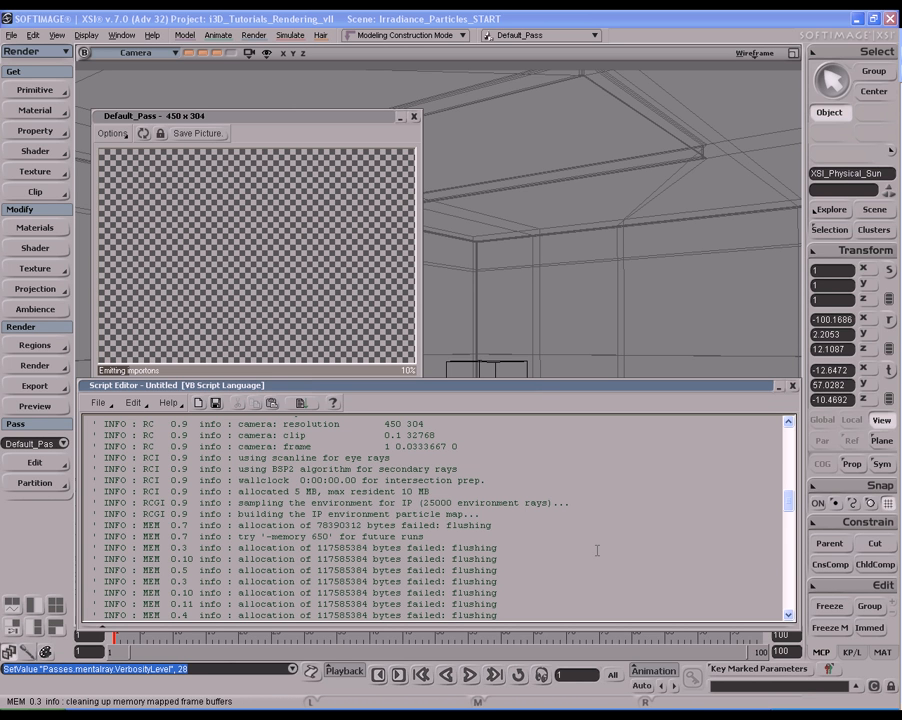
{"action": "triple_click", "coordinate": [294, 469]}
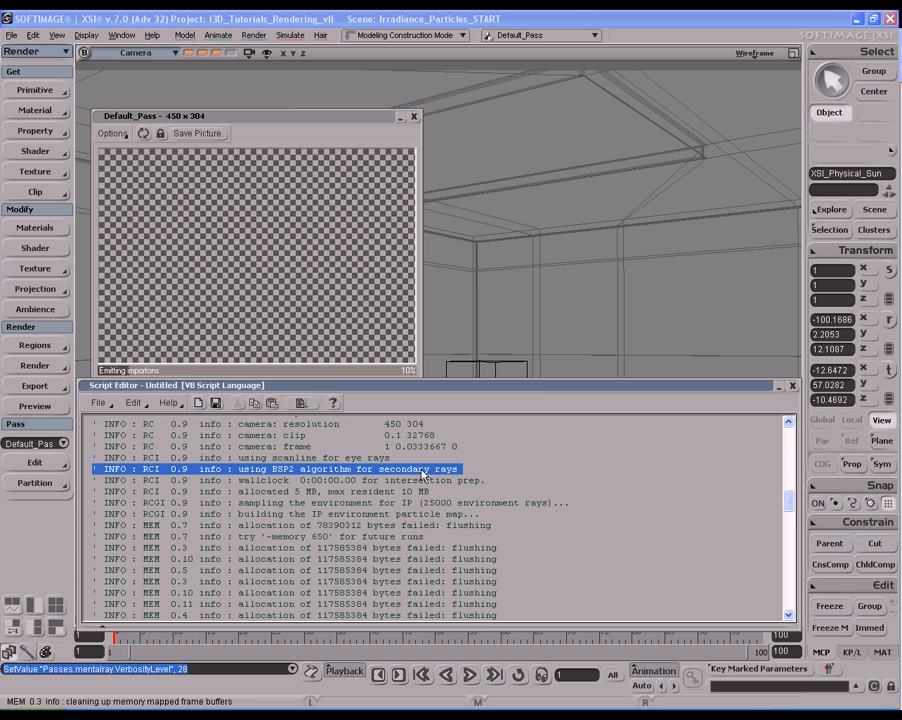
{"action": "scroll", "coordinate": [613, 552], "scroll_direction": "up", "scroll_amount": 1}
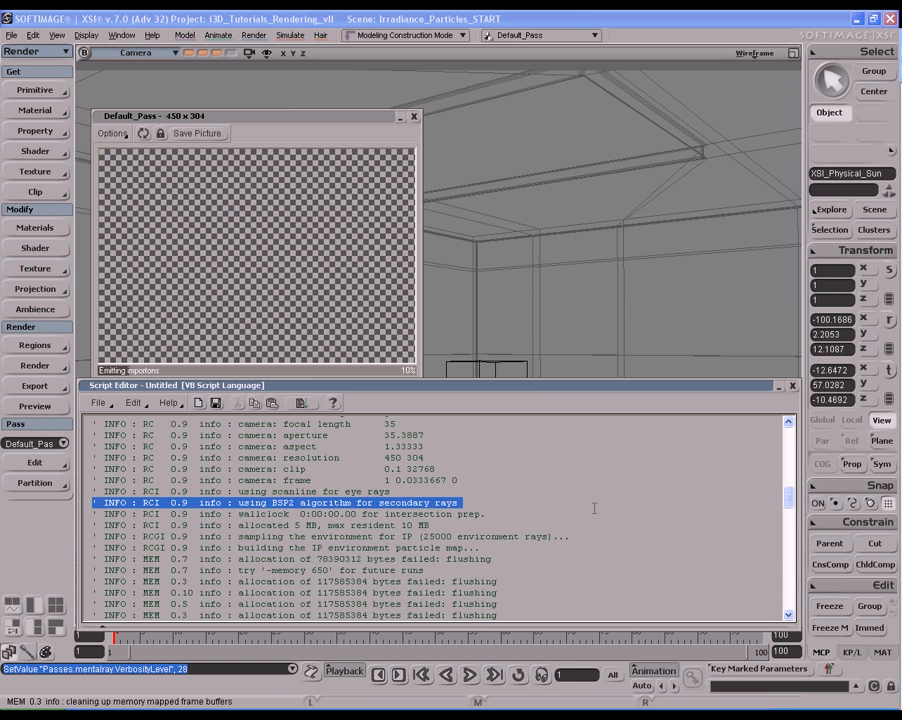
{"action": "left_click", "coordinate": [594, 503]}
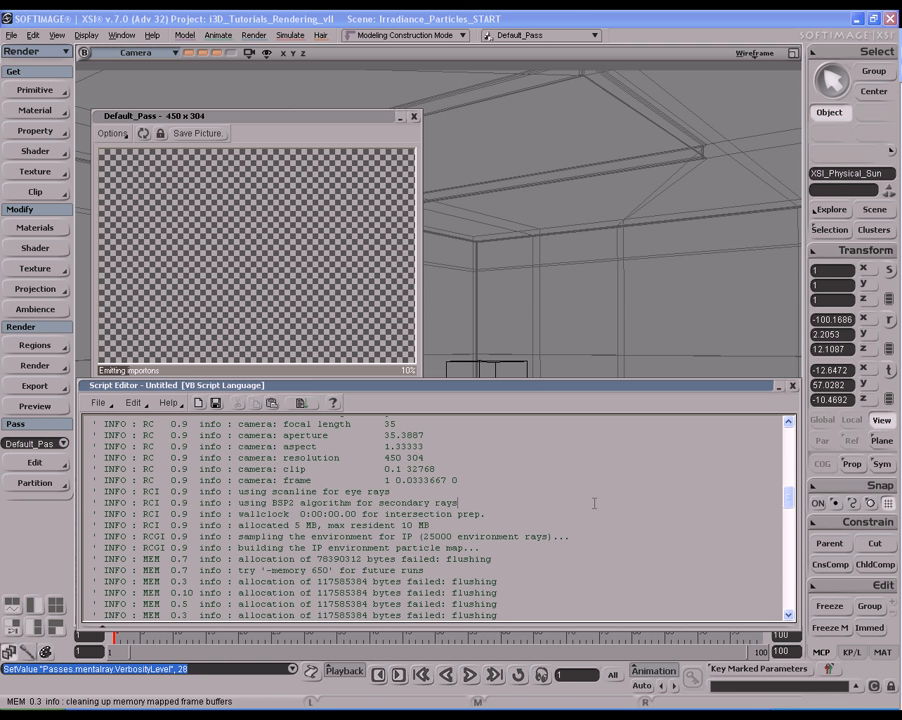
Open the online Knowledge Base in the browser and look up the "How To: Set the /3GB Switch" article.
{"action": "left_click", "coordinate": [152, 35]}
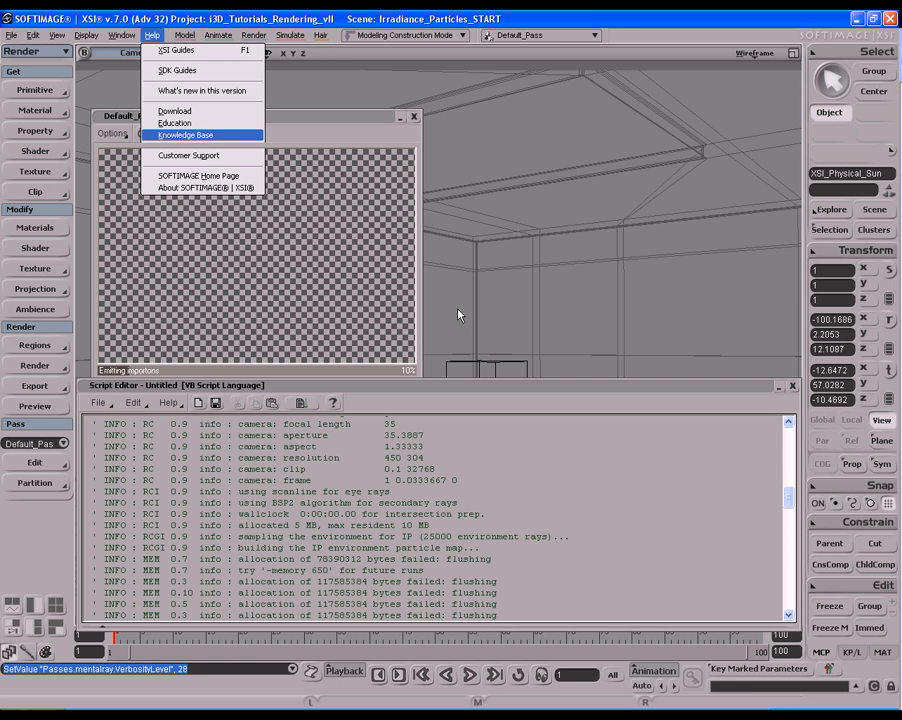
{"action": "key", "text": "Return"}
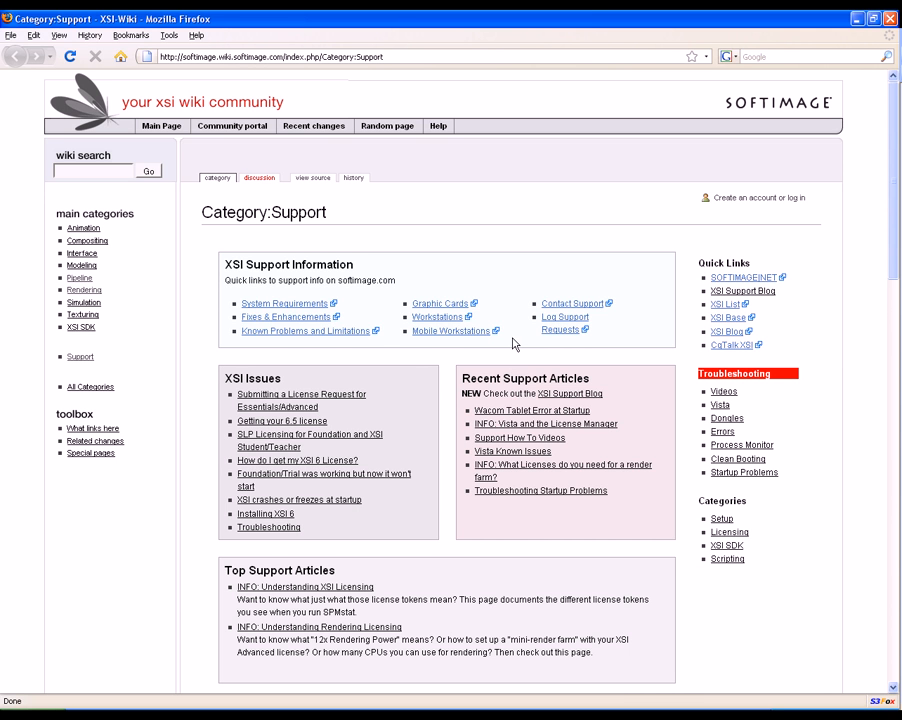
{"action": "scroll", "coordinate": [513, 344], "scroll_direction": "down", "scroll_amount": 5}
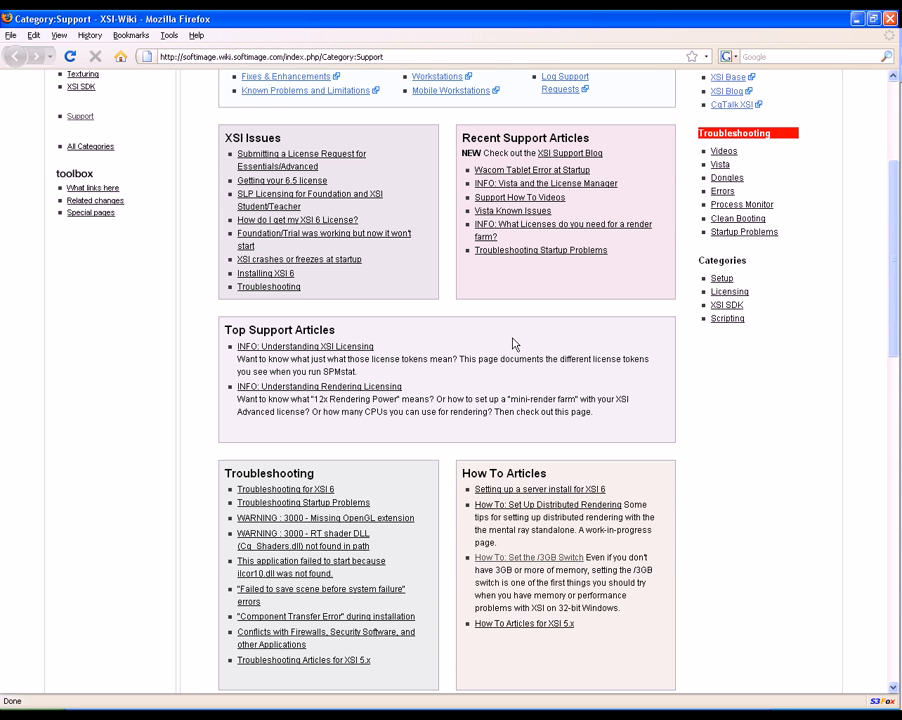
{"action": "scroll", "coordinate": [513, 344], "scroll_direction": "up", "scroll_amount": 5}
{"action": "scroll", "coordinate": [507, 318], "scroll_direction": "down", "scroll_amount": 7}
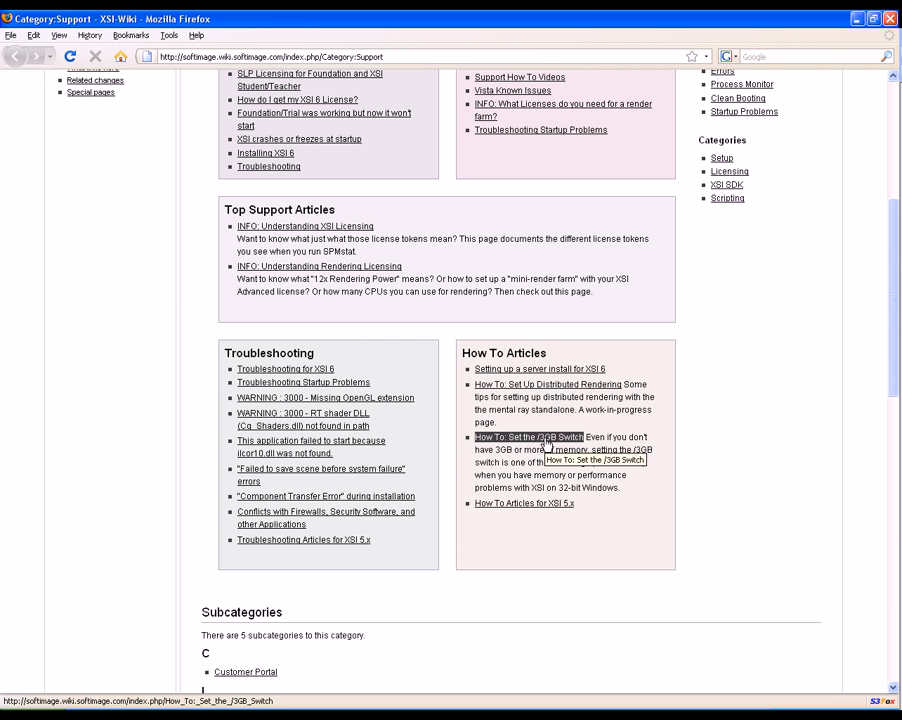
{"action": "left_click_drag", "start_coordinate": [587, 436], "coordinate": [519, 488]}
{"action": "left_click_drag", "start_coordinate": [544, 488], "coordinate": [630, 493]}
{"action": "left_click", "coordinate": [548, 472]}
{"action": "left_click", "coordinate": [533, 439]}
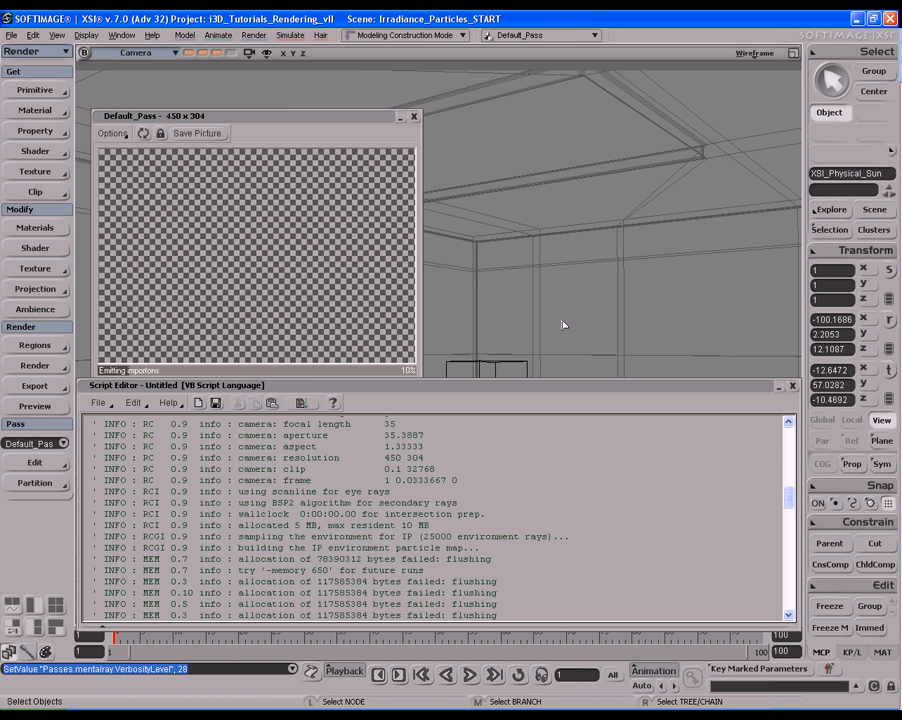
Highlight the log's BSP2 line, look through the mental ray renderer options for a related setting, and close them.
{"action": "triple_click", "coordinate": [330, 502]}
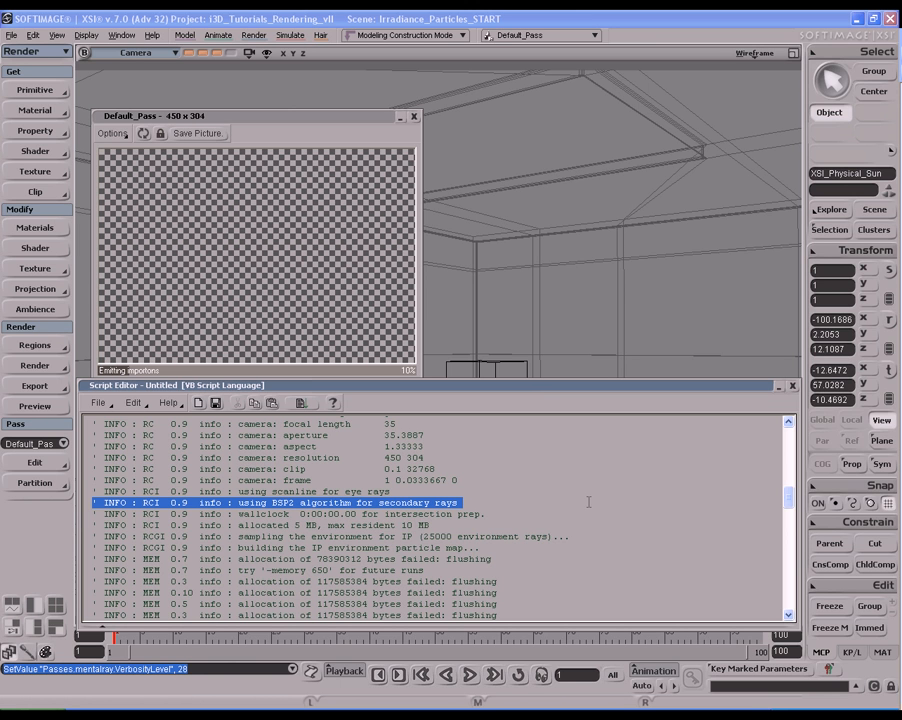
{"action": "left_click", "coordinate": [35, 366]}
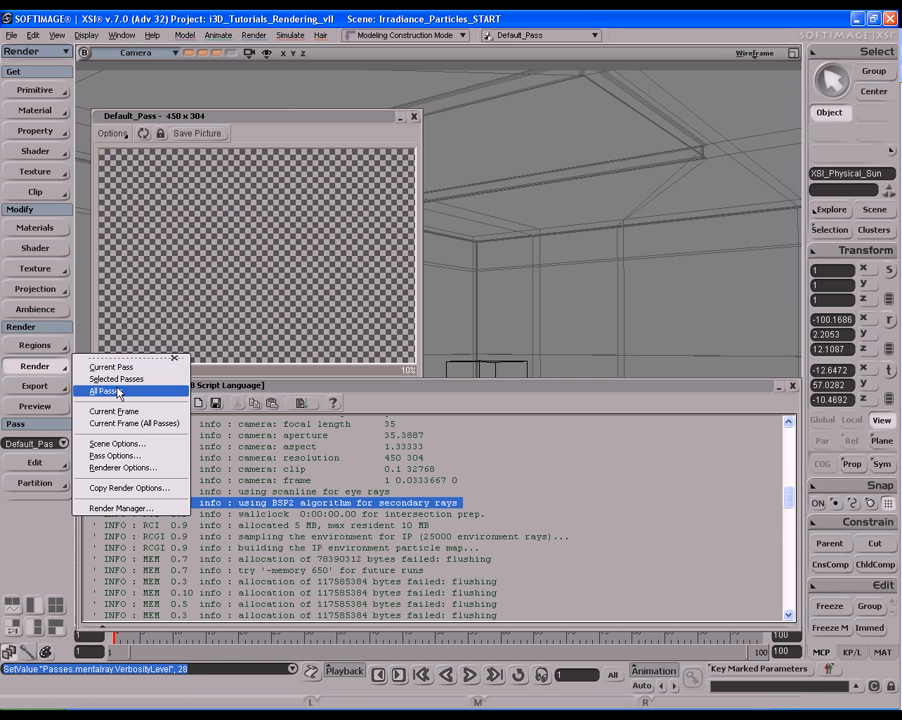
{"action": "left_click", "coordinate": [121, 467]}
{"action": "left_click", "coordinate": [508, 140]}
{"action": "left_click", "coordinate": [457, 140]}
{"action": "left_click", "coordinate": [543, 151]}
{"action": "left_click", "coordinate": [469, 164]}
{"action": "left_click", "coordinate": [605, 164]}
{"action": "left_click", "coordinate": [545, 151]}
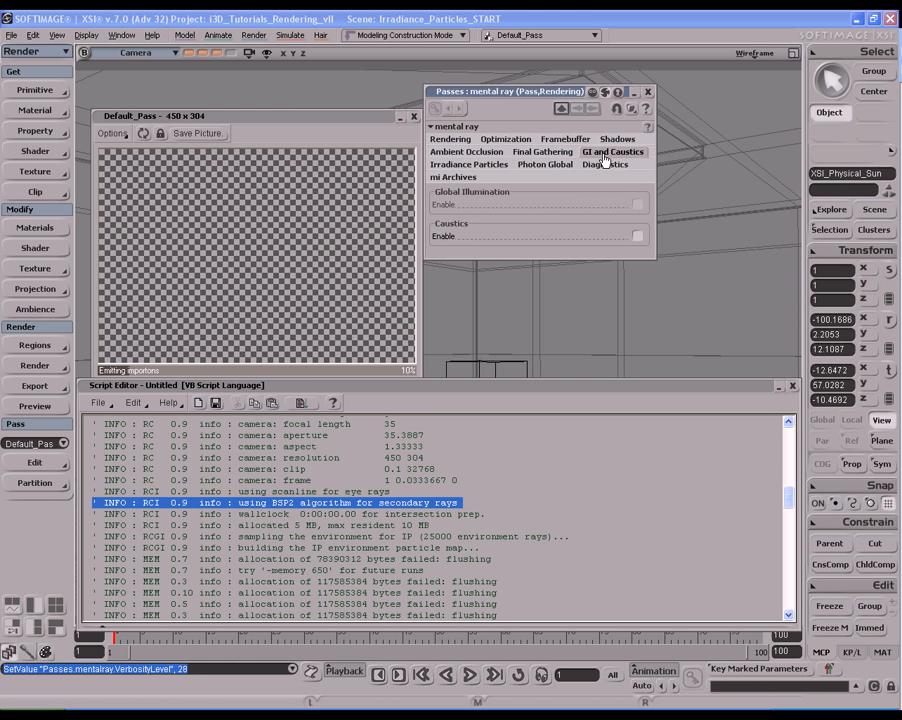
{"action": "left_click", "coordinate": [615, 139]}
{"action": "left_click", "coordinate": [505, 139]}
{"action": "left_click", "coordinate": [450, 139]}
{"action": "left_click", "coordinate": [507, 140]}
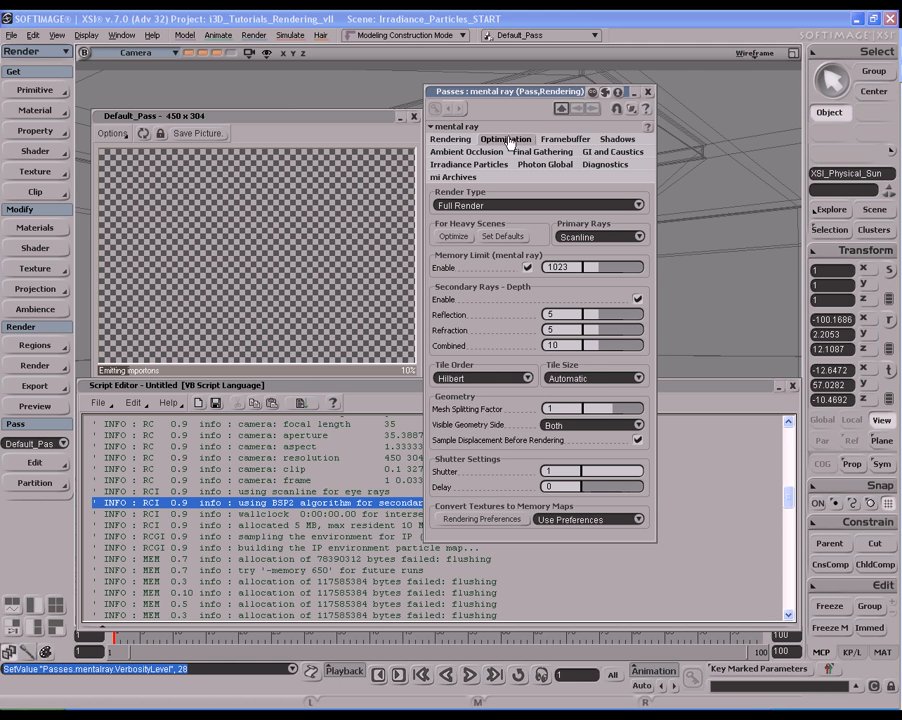
{"action": "left_click", "coordinate": [648, 91]}
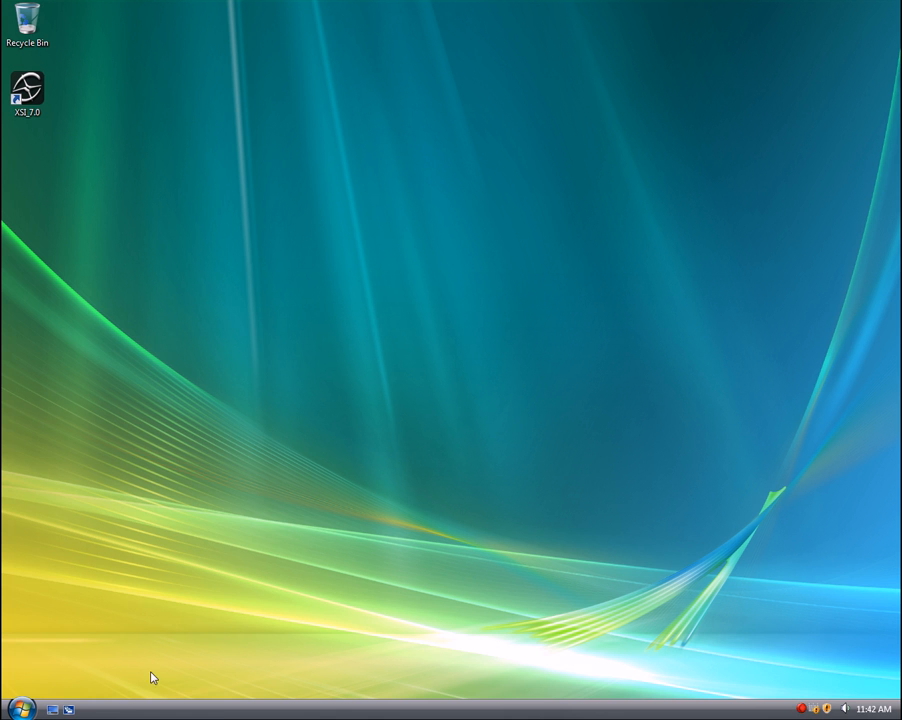
Launch UserTools from the SOFTIMAGE XSI 7.0 program group and open Setenv.bat (Environment Script) for editing.
{"action": "left_click", "coordinate": [28, 710]}
{"action": "left_click", "coordinate": [60, 662]}
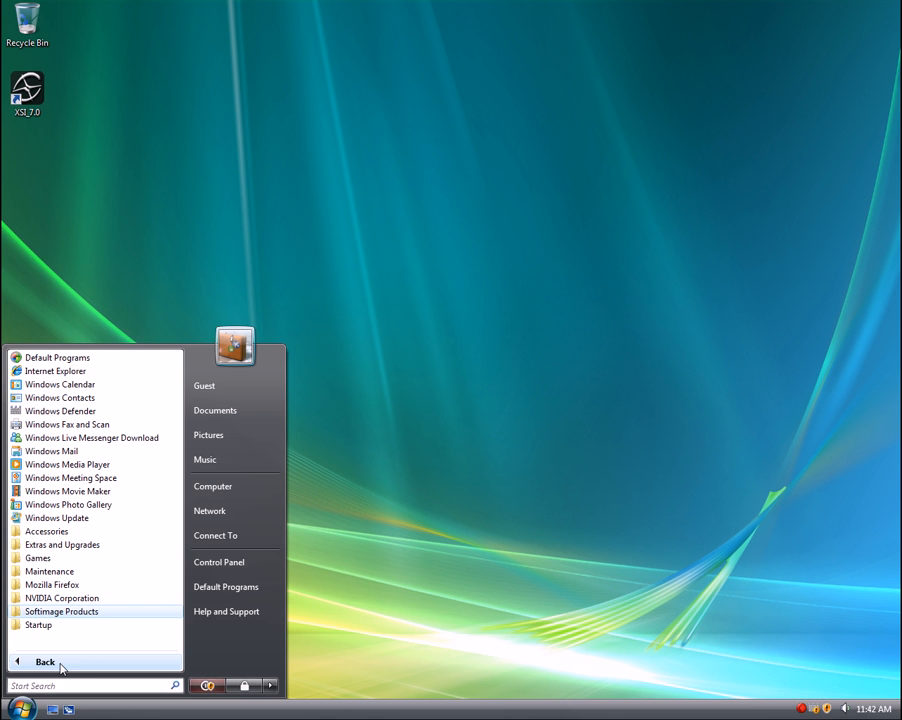
{"action": "left_click", "coordinate": [66, 612]}
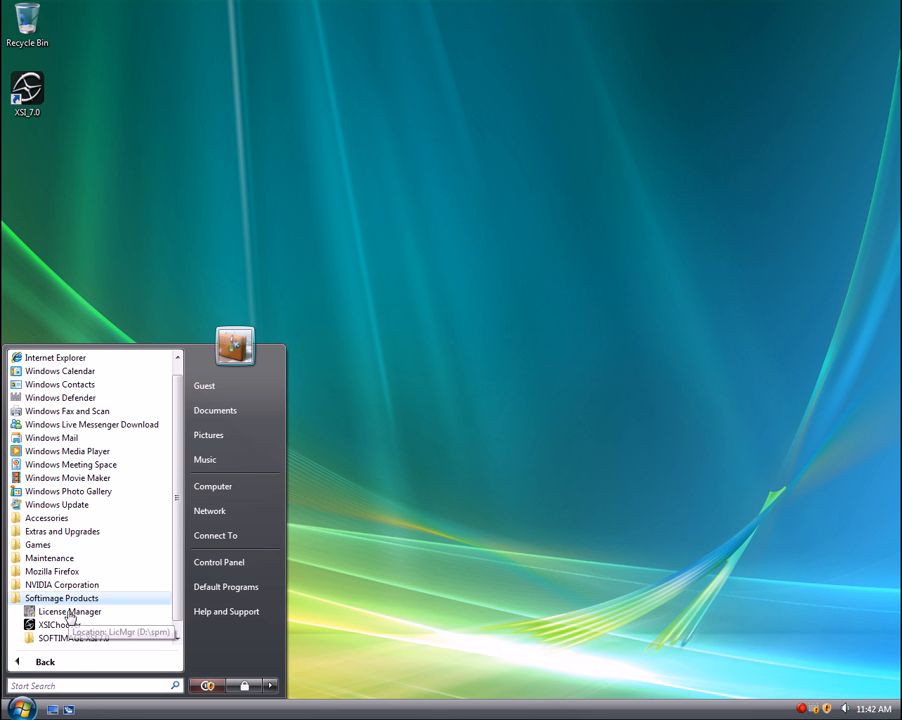
{"action": "left_click", "coordinate": [72, 640]}
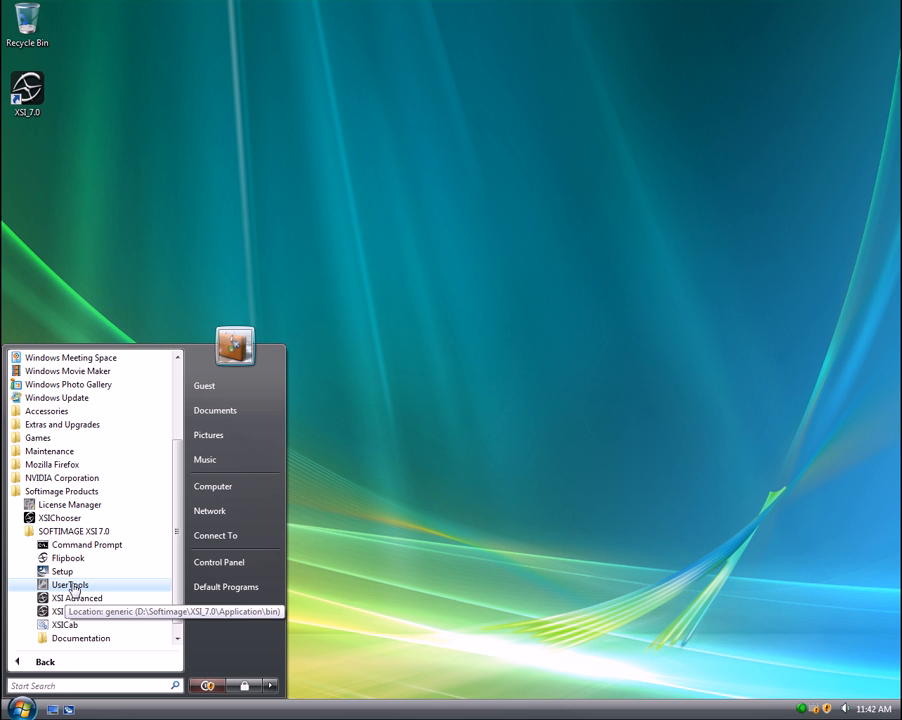
{"action": "left_click", "coordinate": [72, 588]}
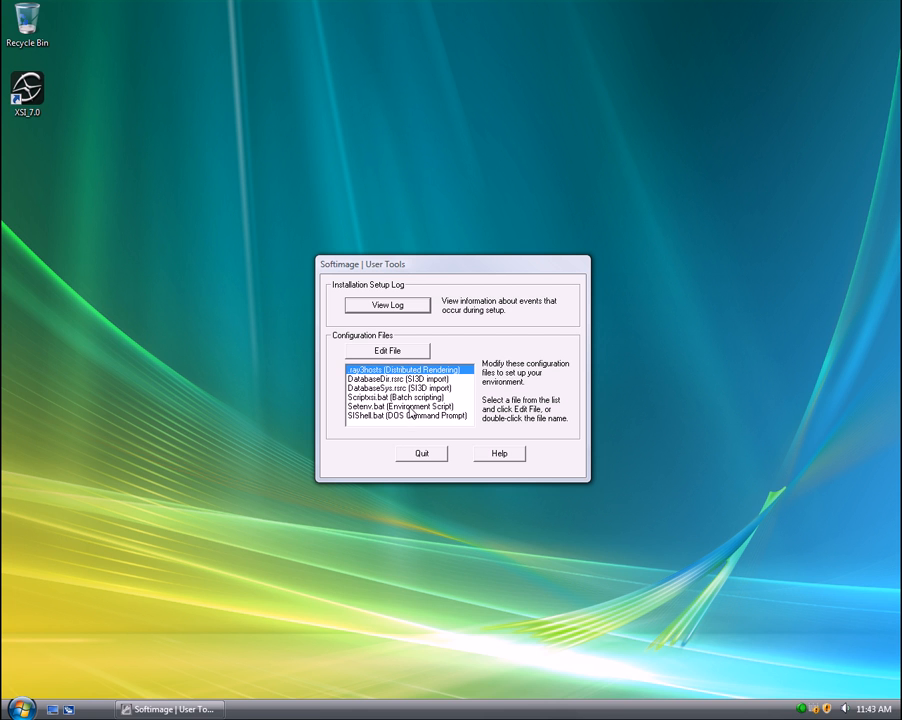
{"action": "left_click", "coordinate": [430, 407]}
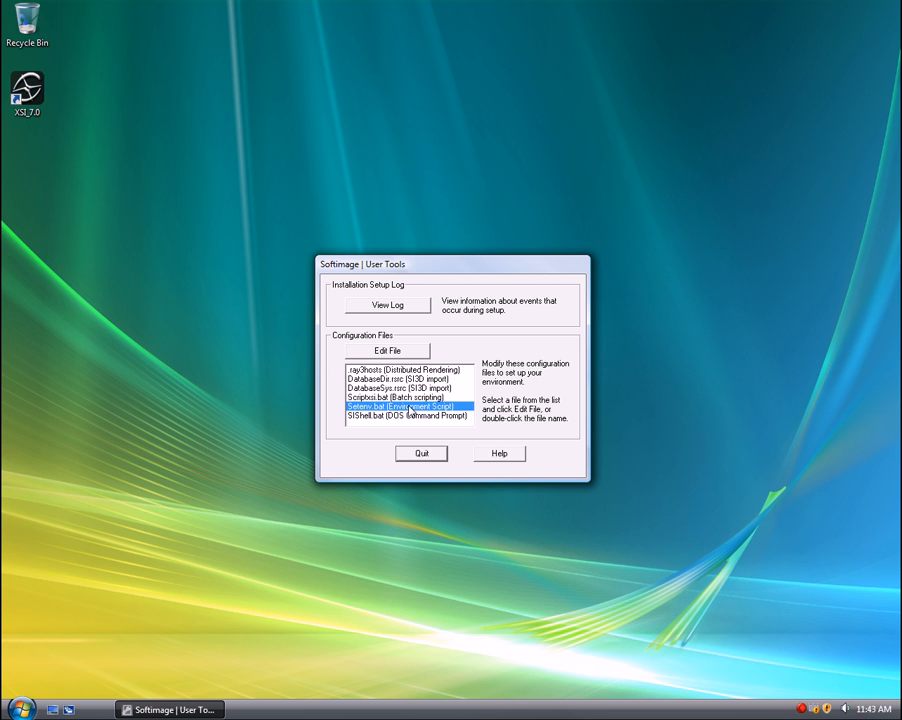
{"action": "double_click", "coordinate": [410, 409]}
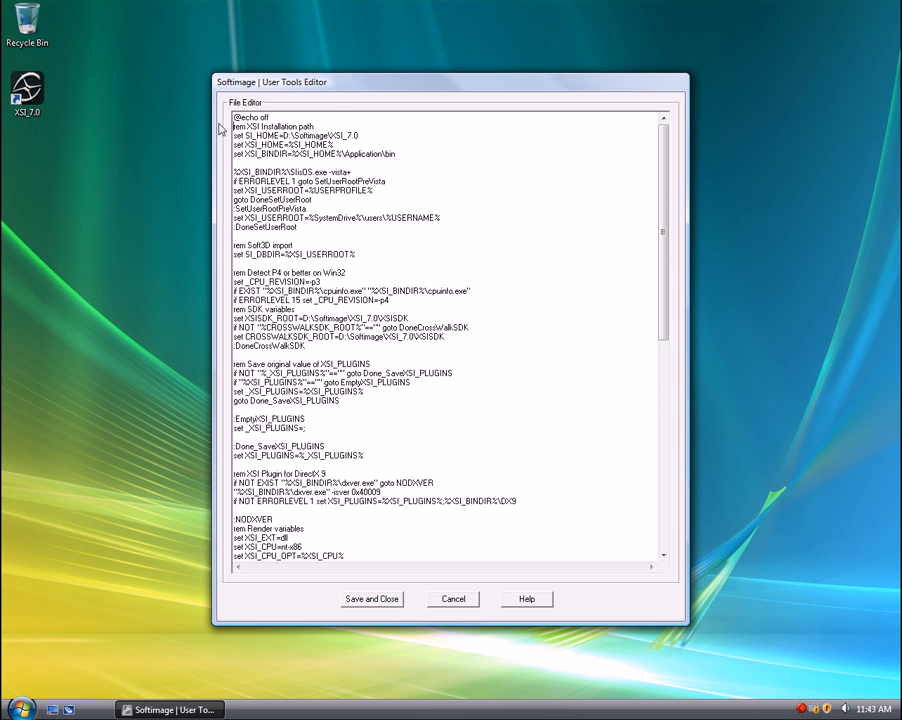
{"action": "left_click_drag", "start_coordinate": [275, 117], "coordinate": [225, 117]}
{"action": "left_click", "coordinate": [285, 118]}
{"action": "key", "text": "Return"}
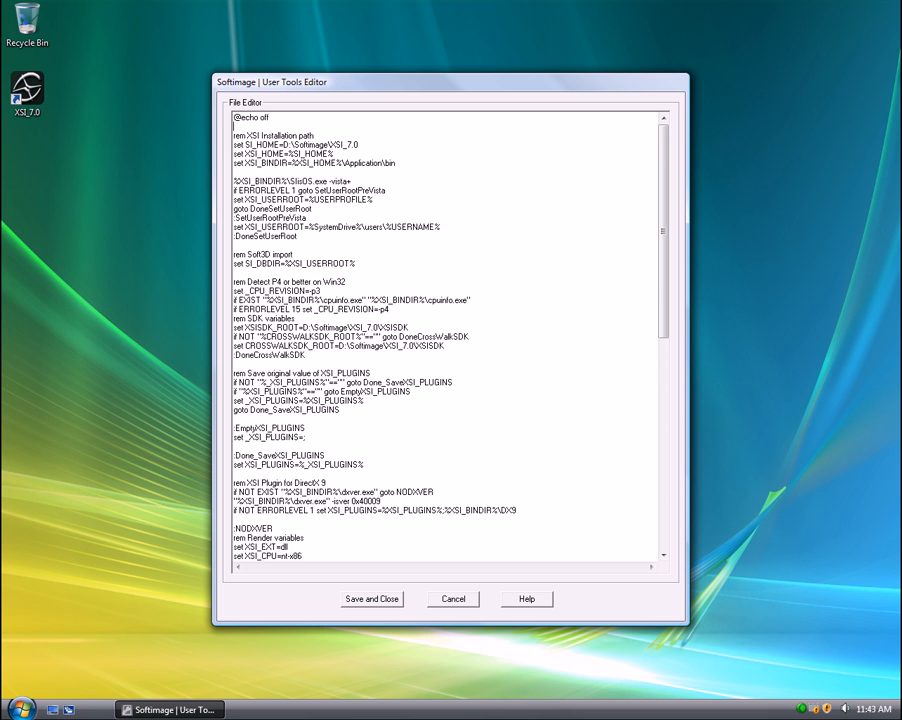
{"action": "type", "text": "et MI_FORCE_OLD_BSP="}
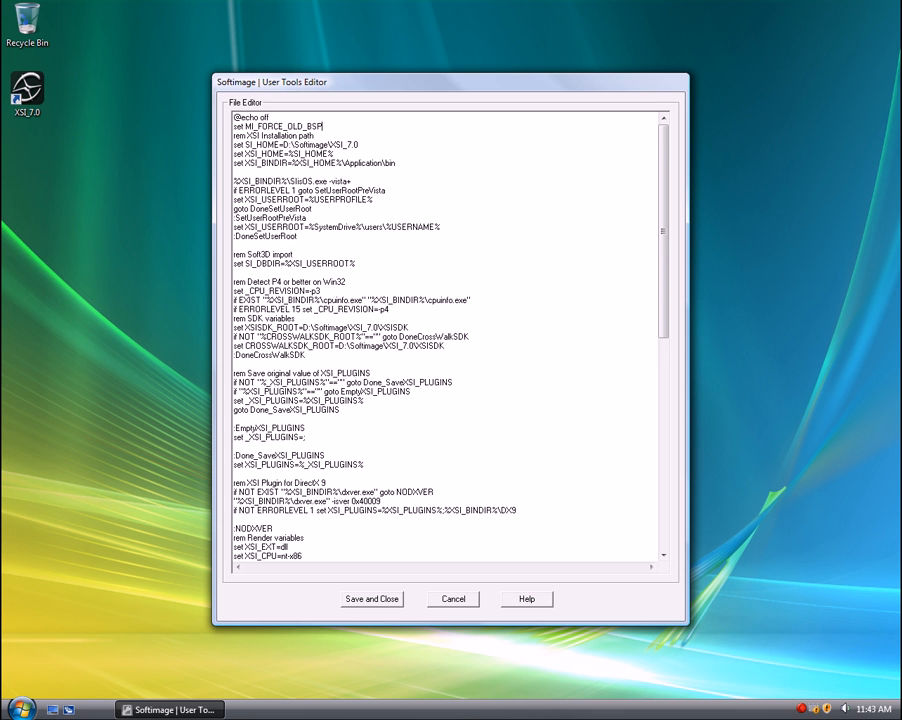
{"action": "type", "text": "1"}
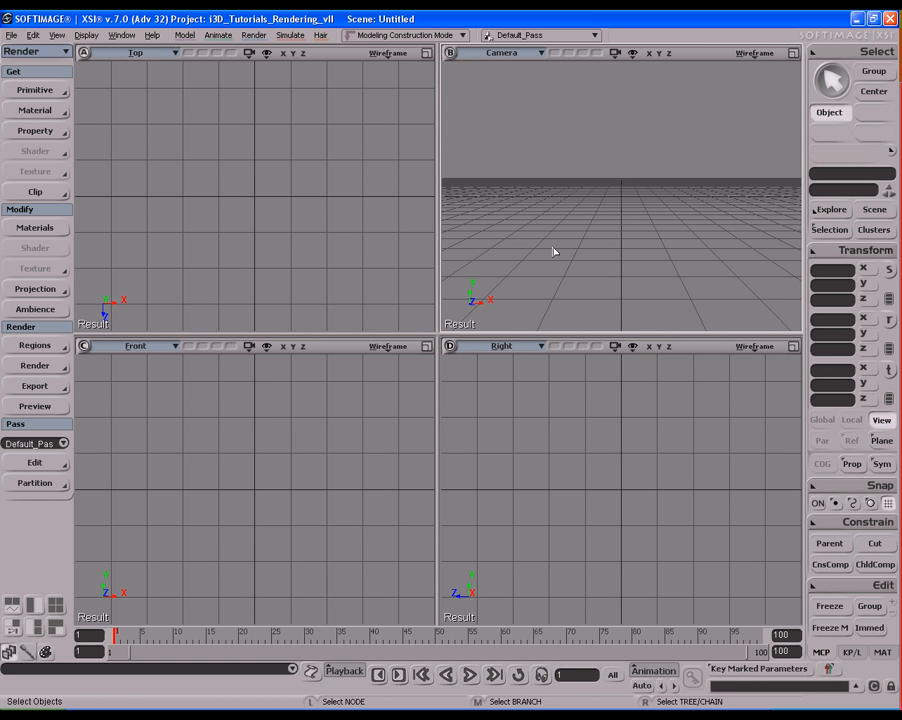
Load the Irradiance_Particles_START scene from the project's Scenes folder in XSI.
{"action": "key", "text": "ctrl+o"}
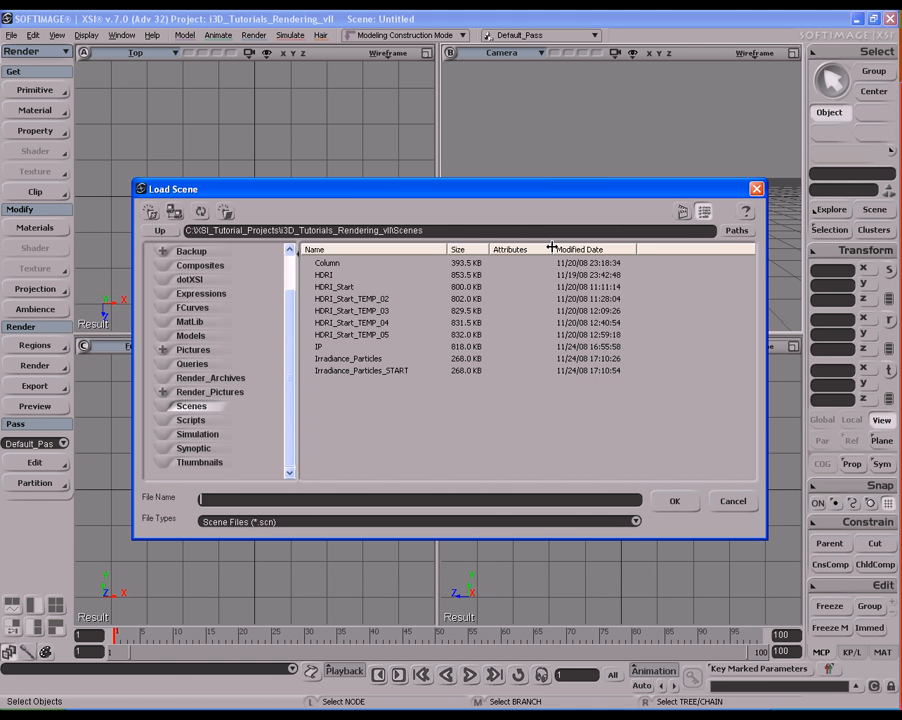
{"action": "double_click", "coordinate": [380, 371]}
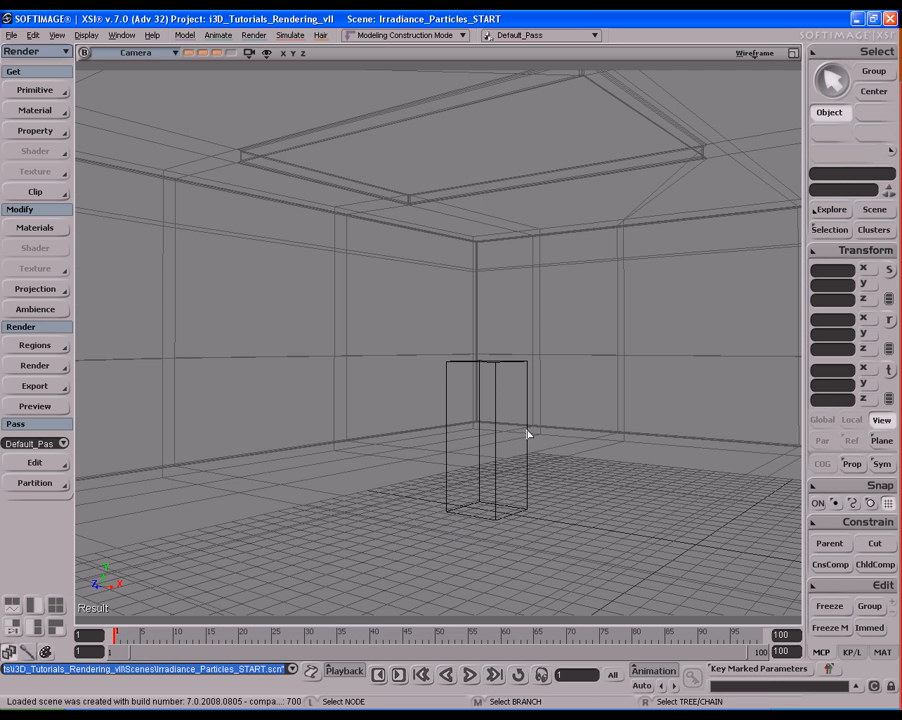
Open the Script Editor and widen it across the viewport, giving the whole window to the log.
{"action": "left_click", "coordinate": [311, 671]}
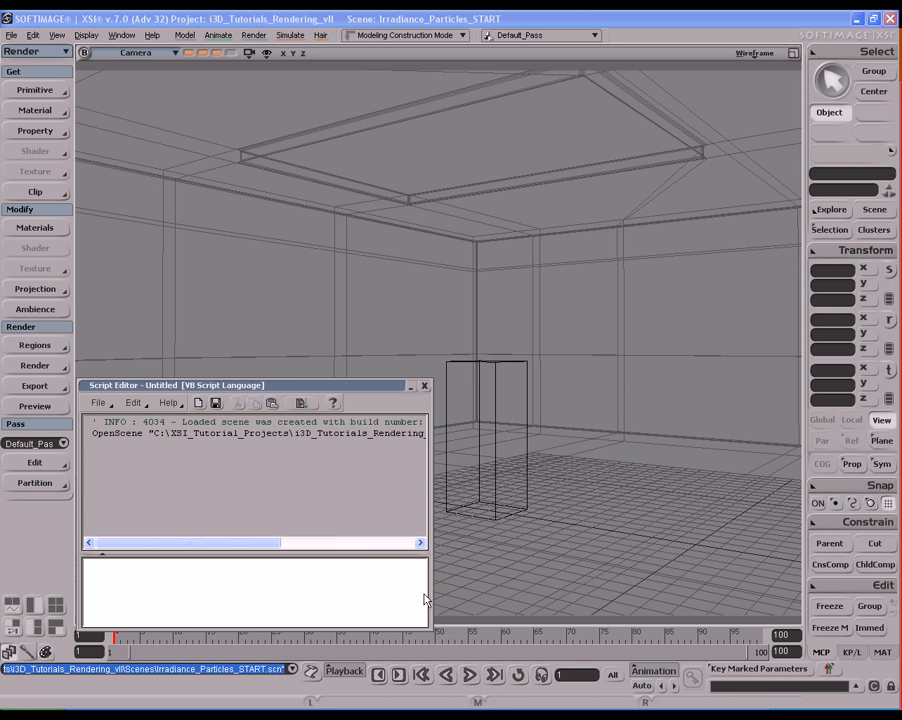
{"action": "left_click_drag", "start_coordinate": [429, 595], "coordinate": [799, 578]}
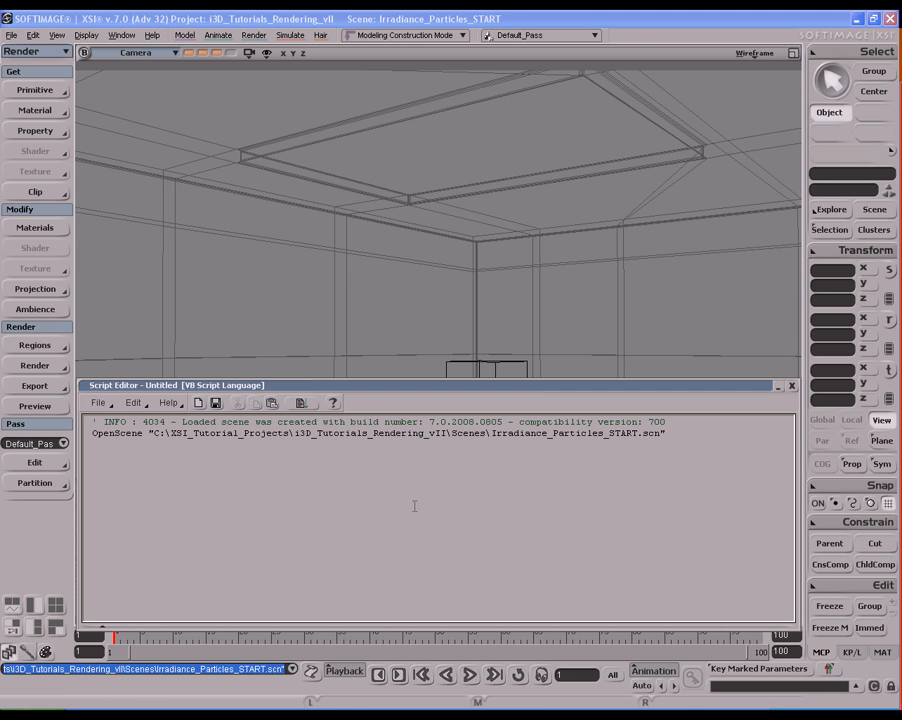
In the mental ray renderer options, set the Indirect Illumination Algorithm to Irradiance Particles.
{"action": "left_click", "coordinate": [35, 365]}
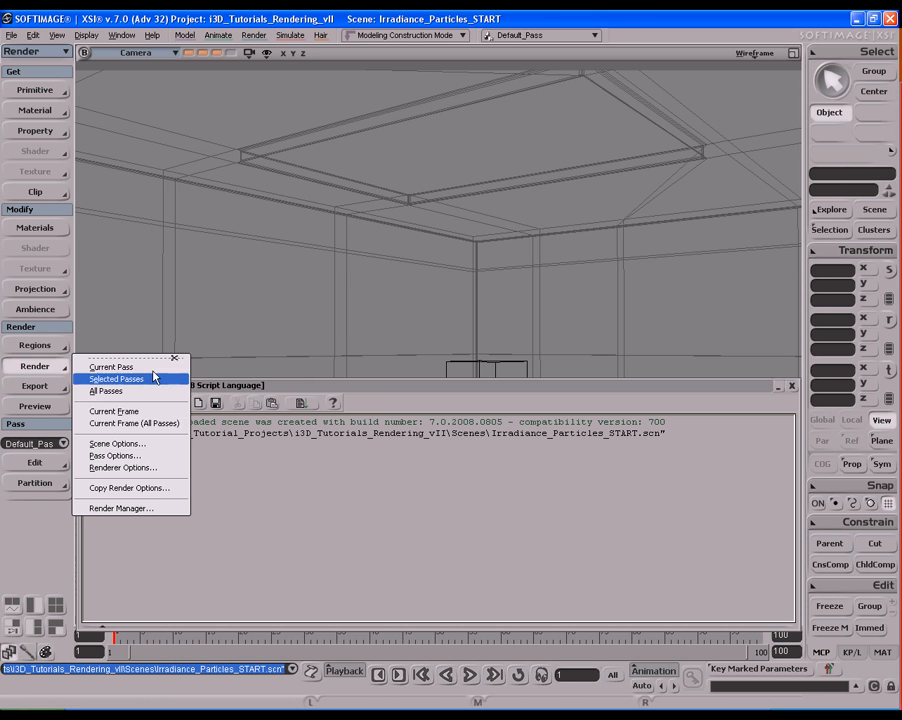
{"action": "left_click", "coordinate": [140, 455]}
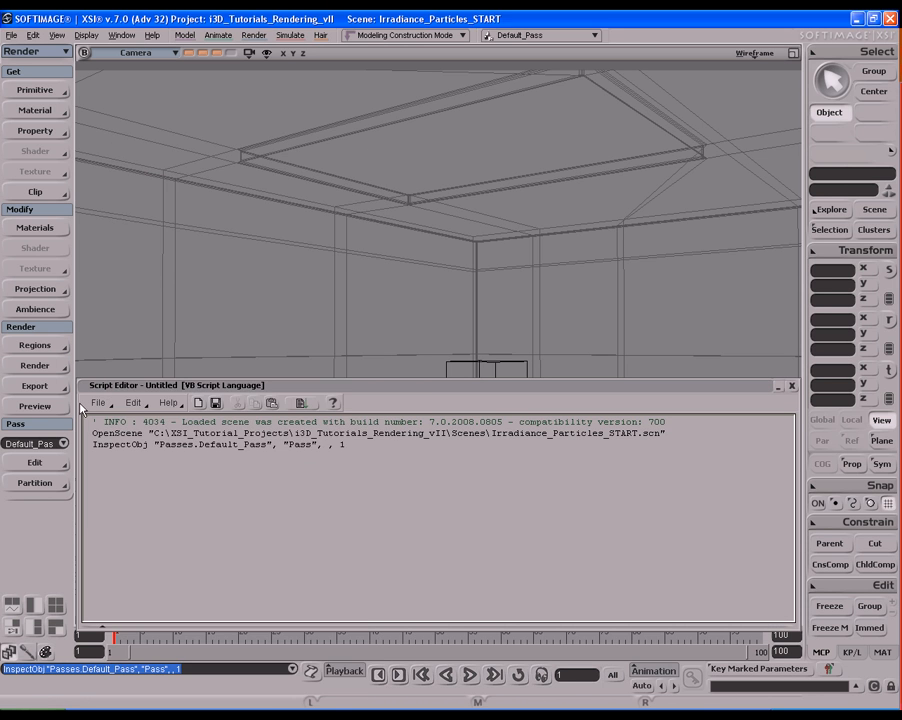
{"action": "left_click", "coordinate": [35, 366]}
{"action": "left_click", "coordinate": [122, 467]}
{"action": "left_click_drag", "start_coordinate": [219, 144], "coordinate": [632, 28]}
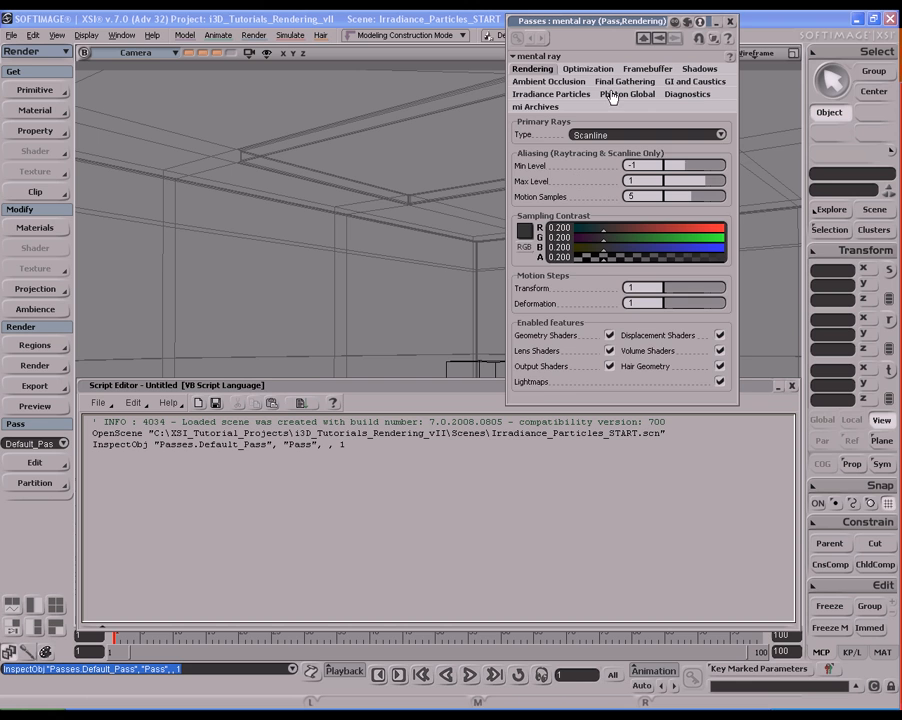
{"action": "left_click", "coordinate": [569, 96]}
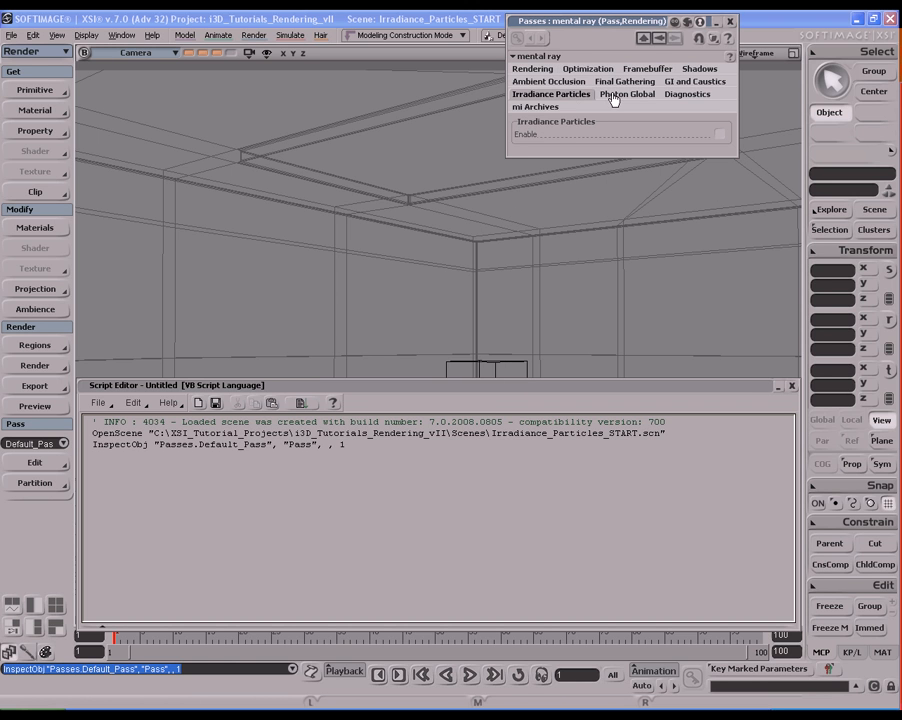
{"action": "left_click", "coordinate": [614, 96]}
{"action": "left_click", "coordinate": [652, 135]}
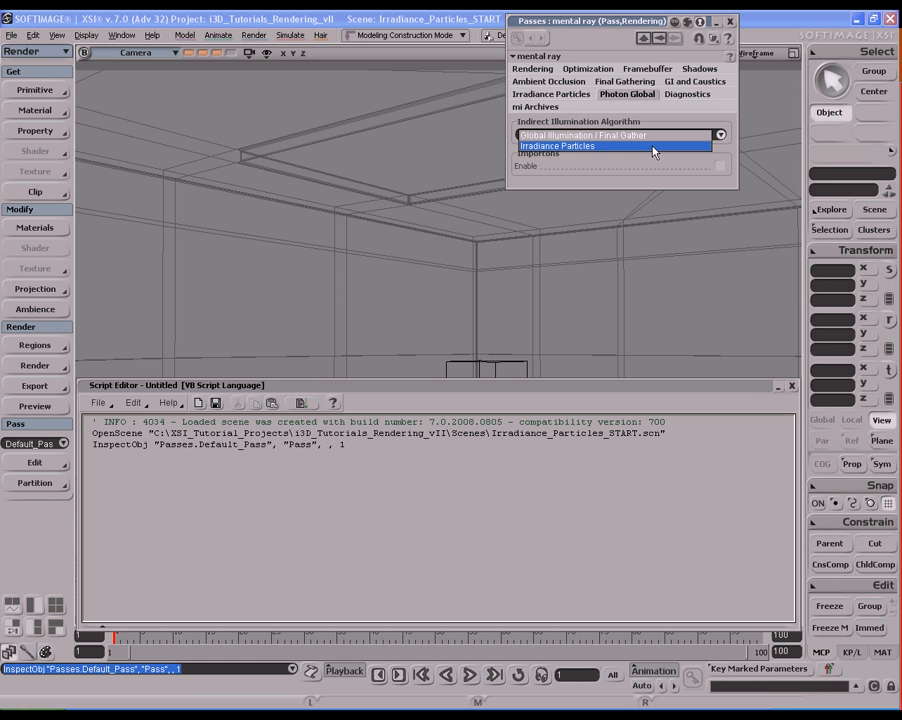
{"action": "left_click", "coordinate": [652, 147]}
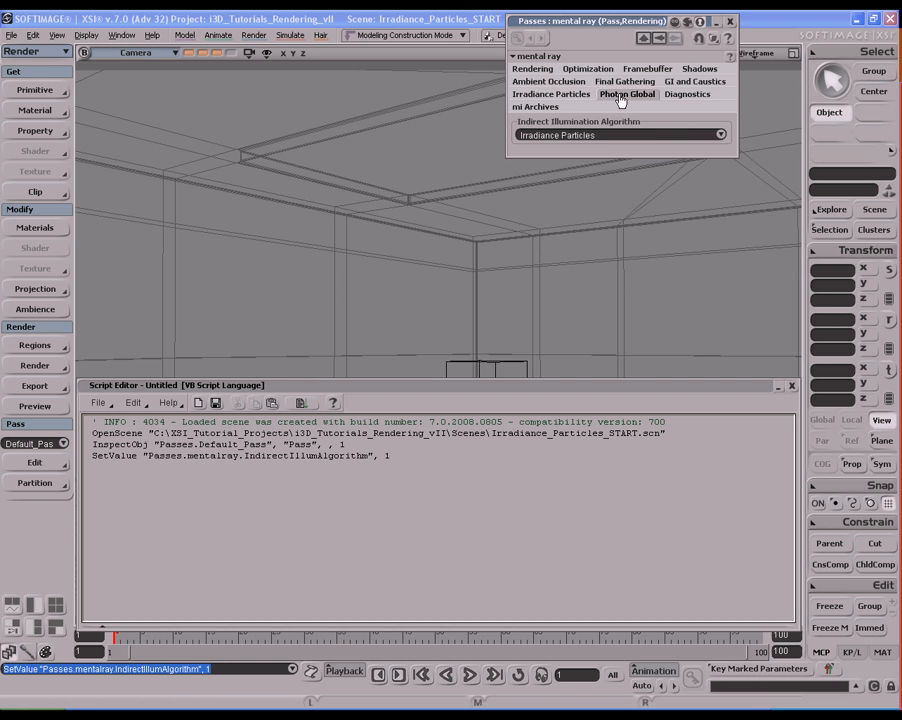
Enable Irradiance Particles in the mental ray options and shift the options window aside.
{"action": "left_click", "coordinate": [570, 94]}
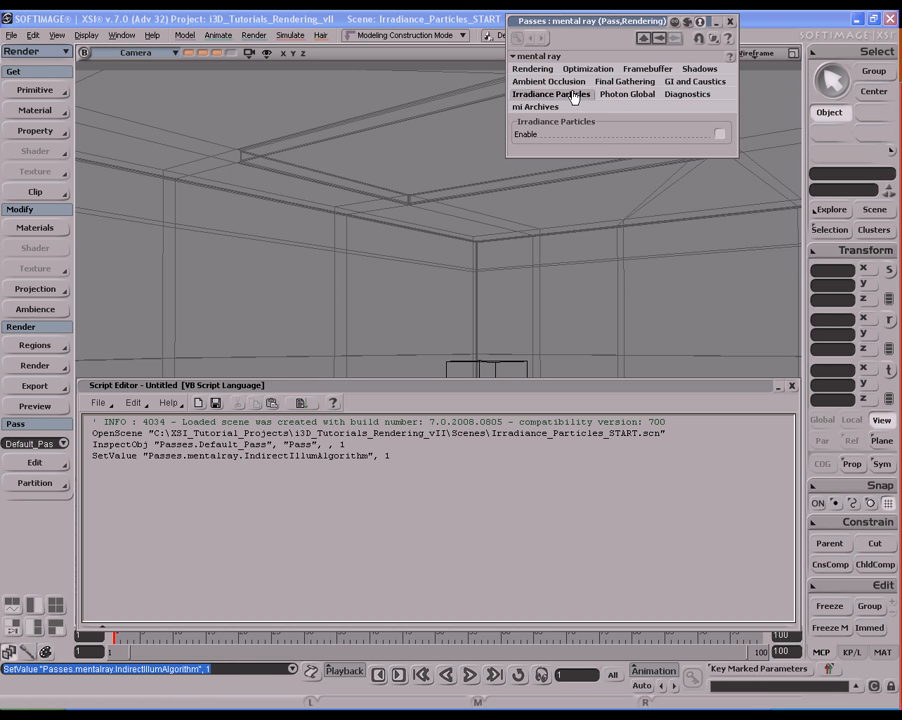
{"action": "left_click", "coordinate": [720, 136]}
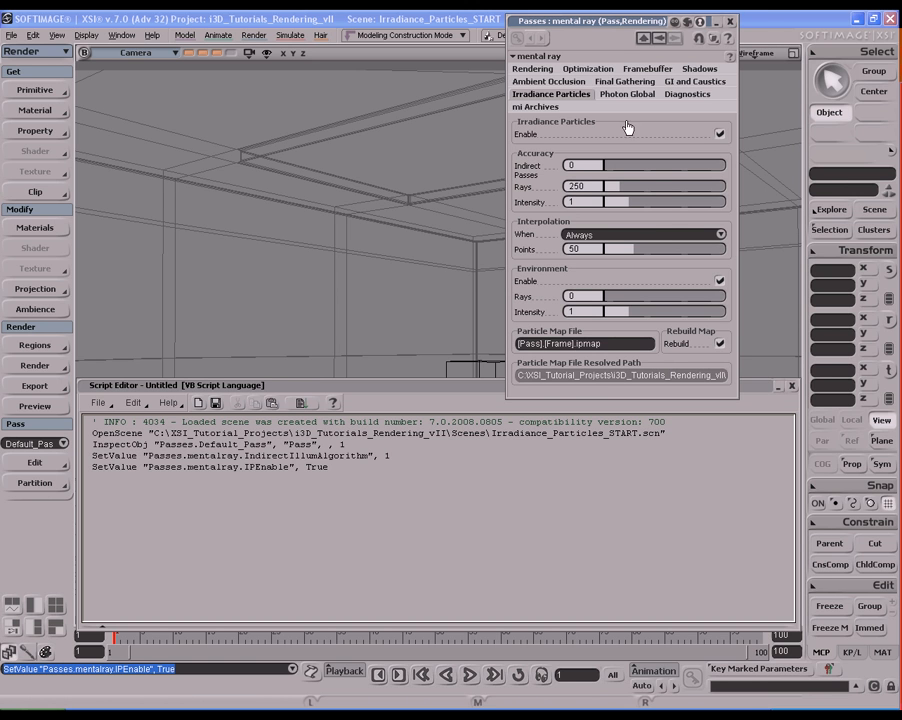
{"action": "left_click_drag", "start_coordinate": [607, 21], "coordinate": [641, 18]}
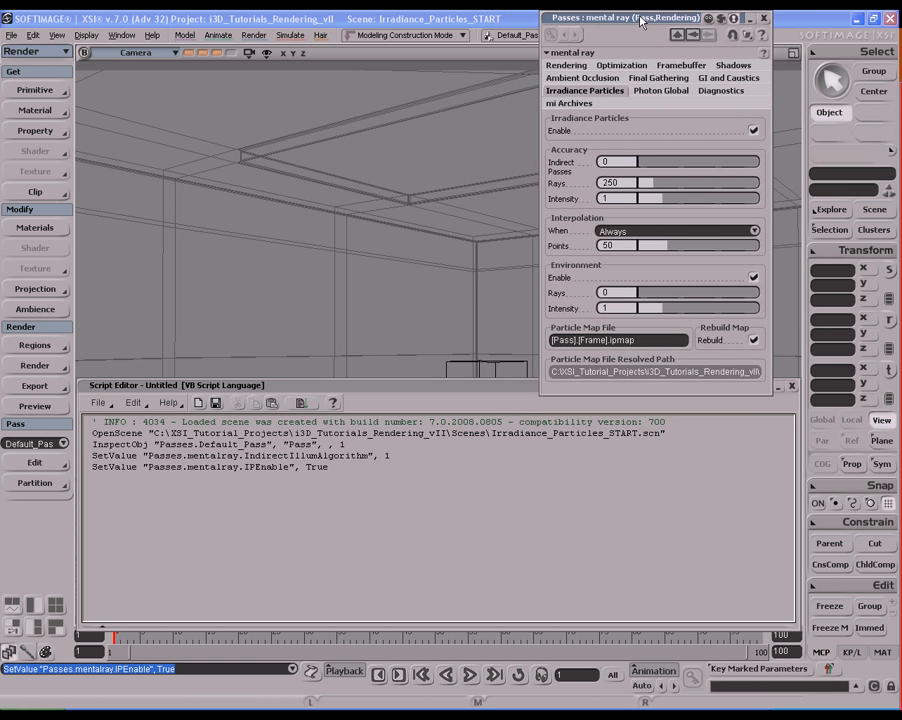
Clear the Script Editor log, and try a preview render of Default_Pass before closing its preview window.
{"action": "right_click", "coordinate": [398, 459]}
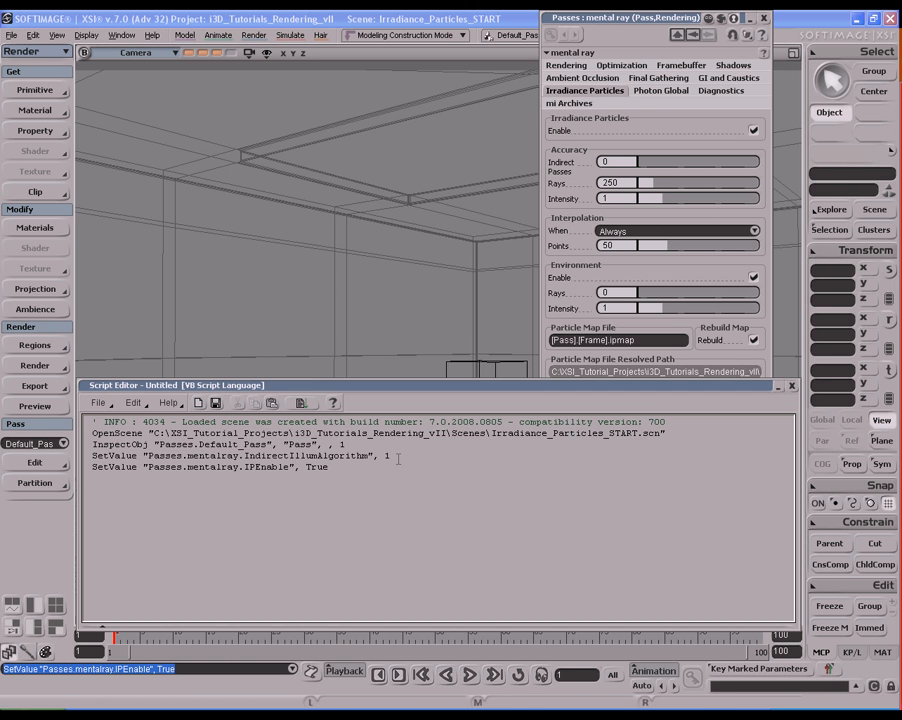
{"action": "left_click", "coordinate": [431, 483]}
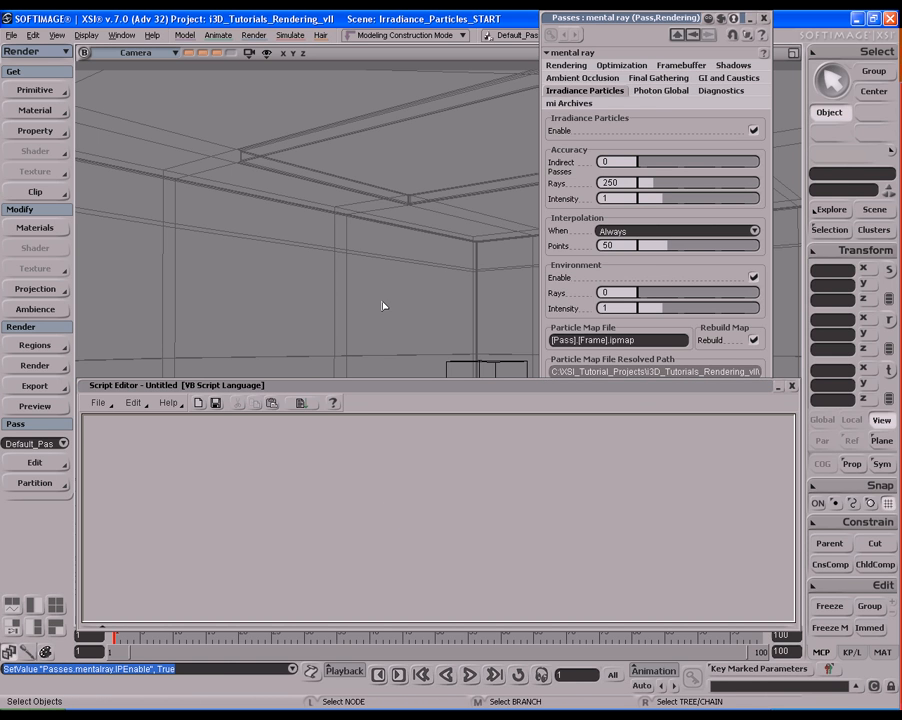
{"action": "key", "text": "shift+q"}
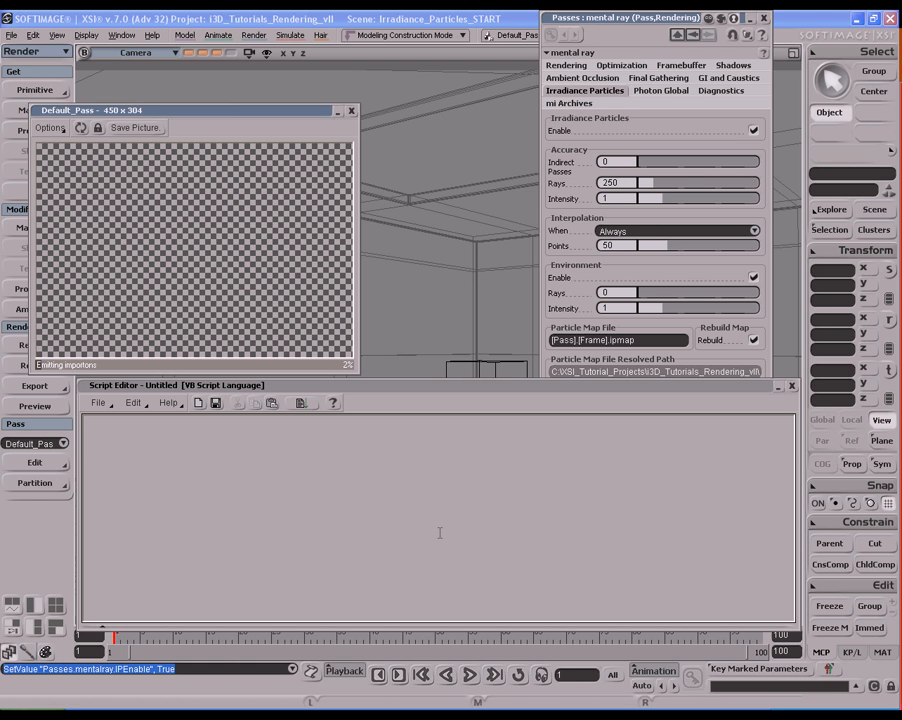
{"action": "left_click", "coordinate": [351, 111]}
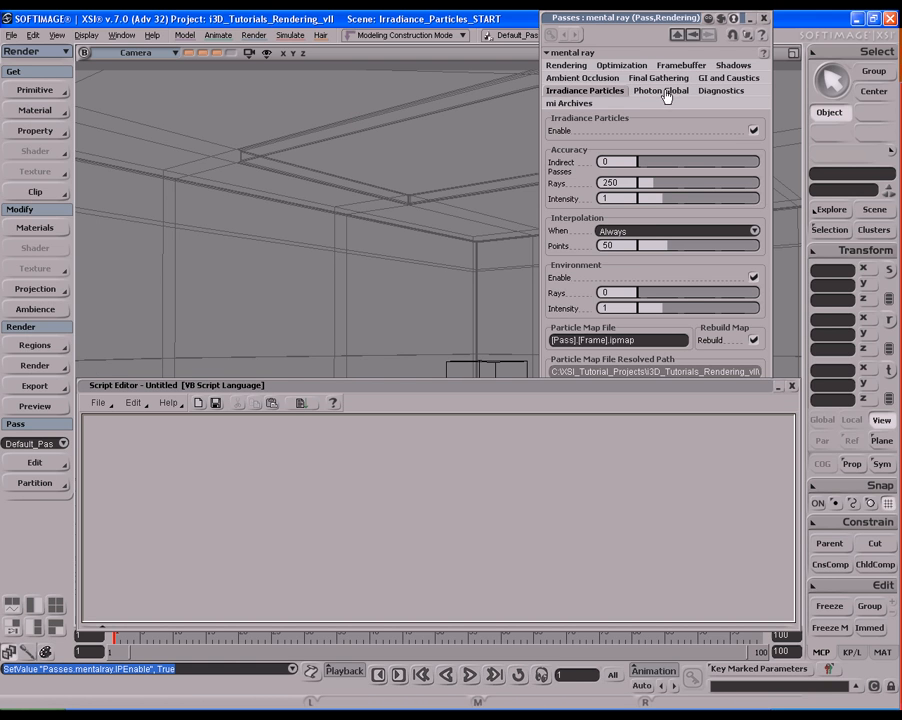
Turn on Information in mental ray's logged messages and return to the Irradiance Particles settings.
{"action": "left_click", "coordinate": [721, 91]}
{"action": "left_click", "coordinate": [556, 161]}
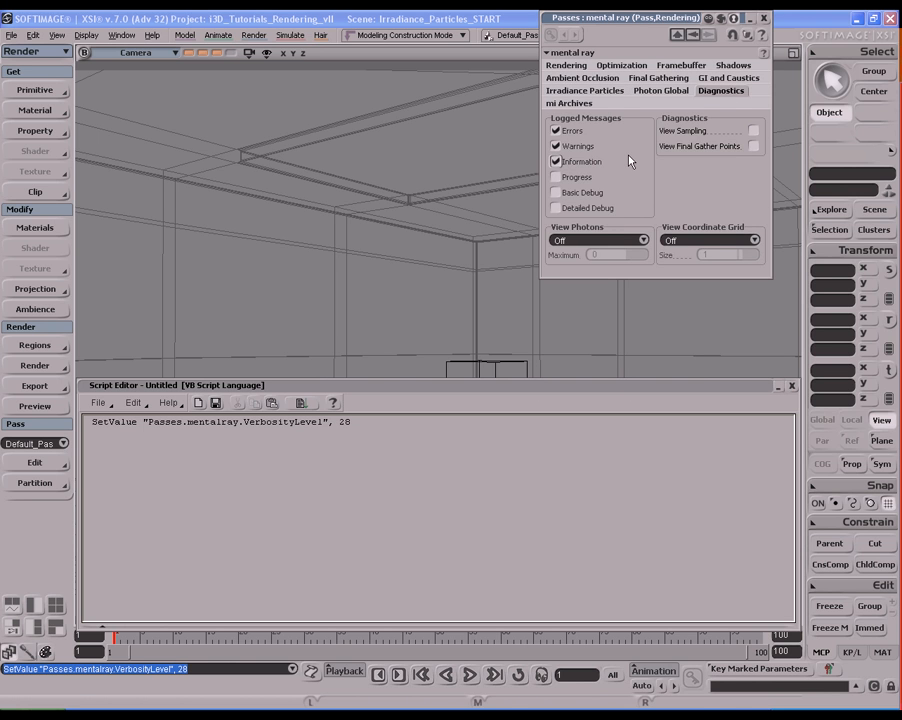
{"action": "left_click", "coordinate": [612, 92]}
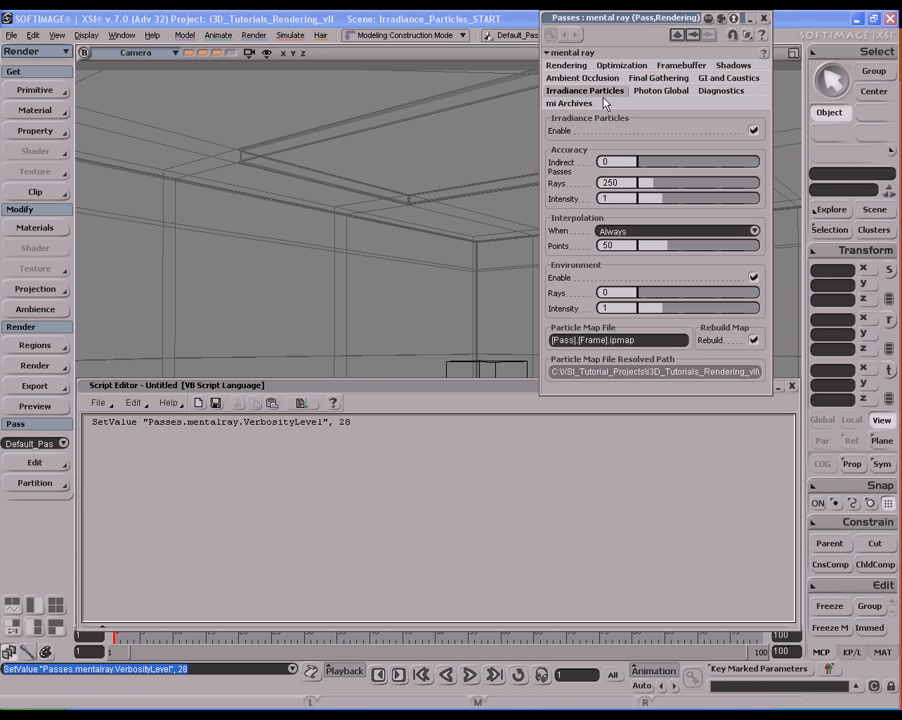
Preview-render Default_Pass again and highlight the log line naming the BSP algorithm for secondary rays.
{"action": "key", "text": "shift+q"}
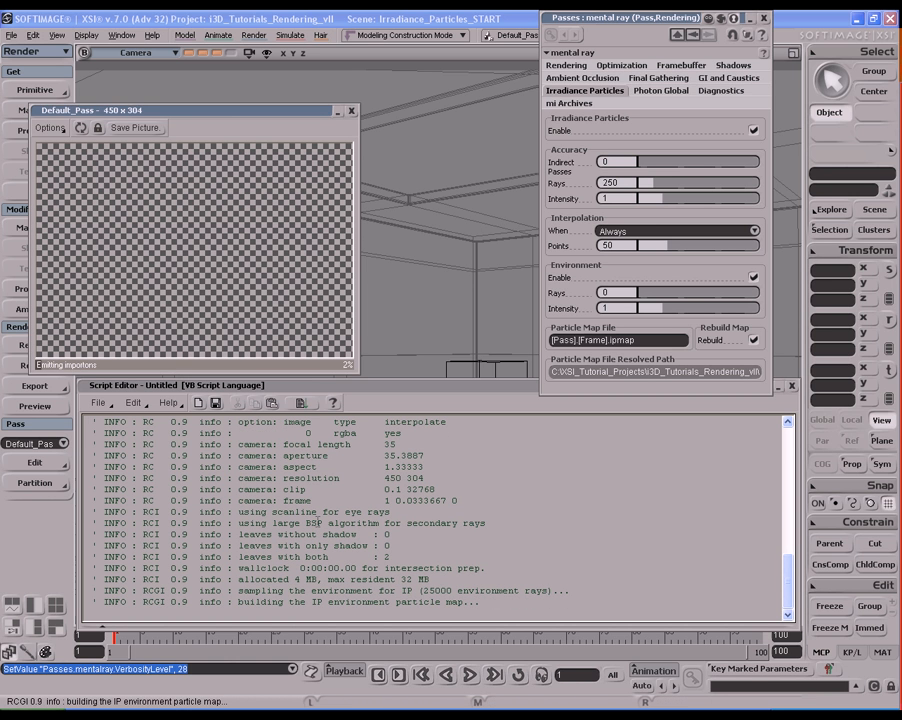
{"action": "left_click", "coordinate": [316, 524]}
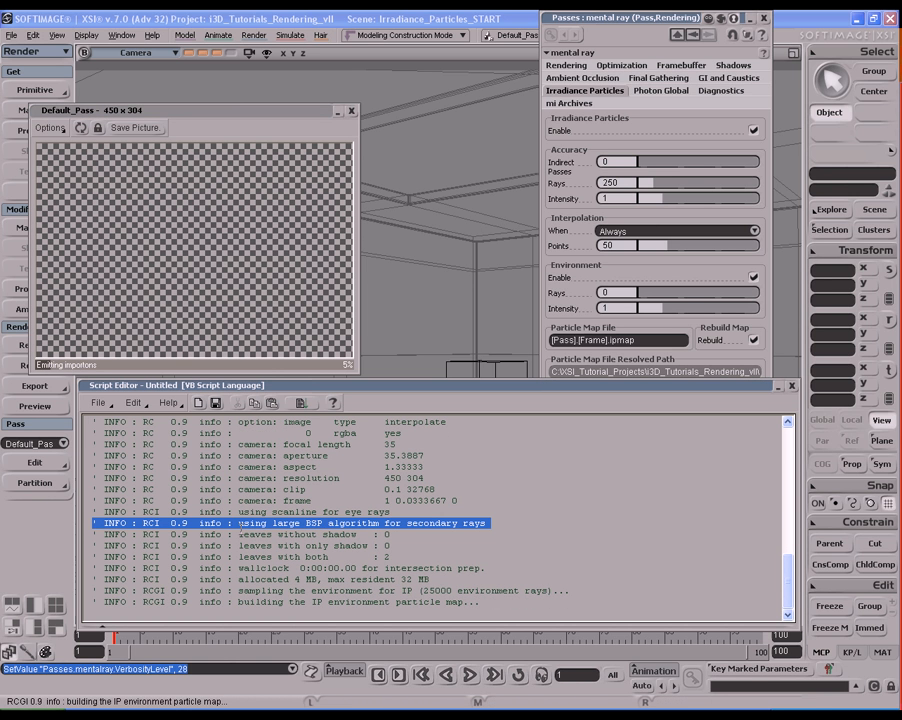